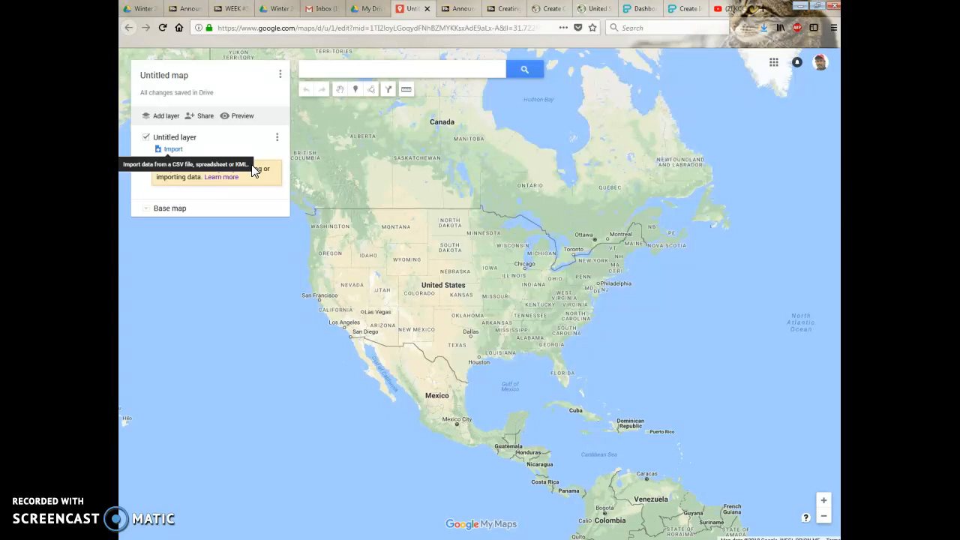
Import the USA.kml file from the Desktop into the untitled layer
left_click(174, 151)
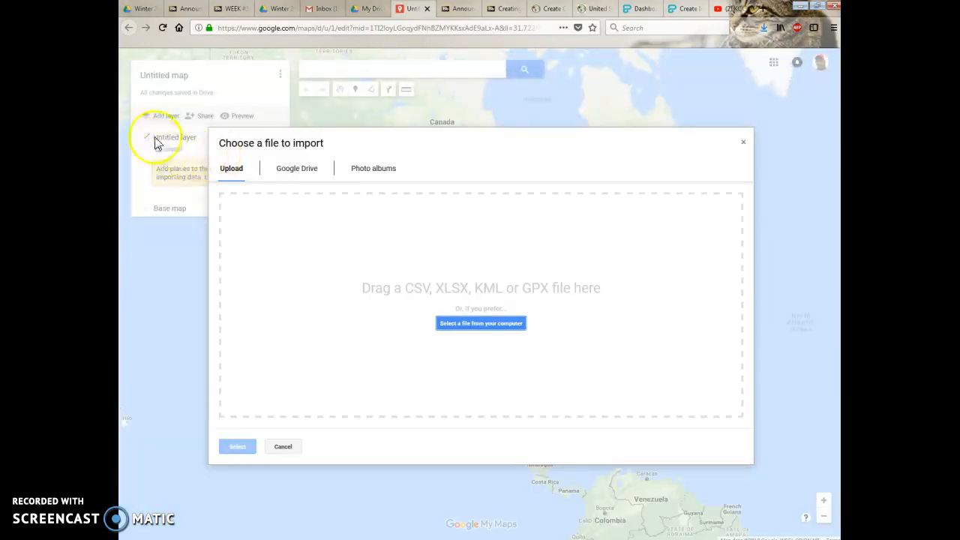
left_click(476, 324)
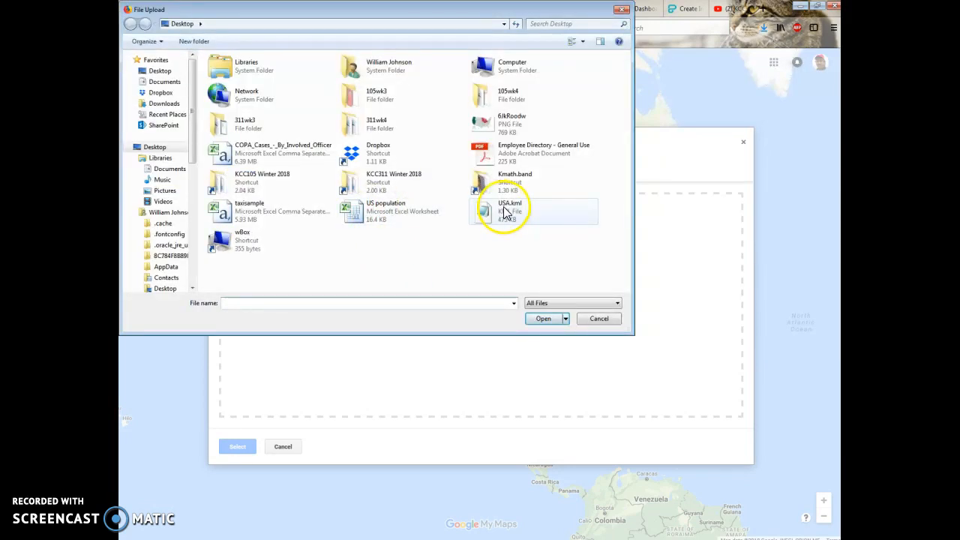
left_click(509, 213)
left_click(545, 320)
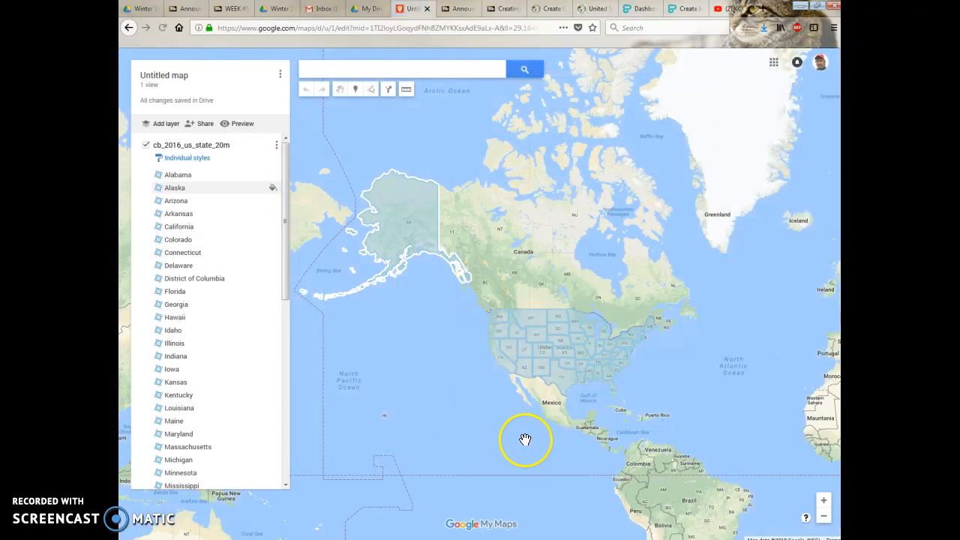
Centre the map on the contiguous United States, view the coloured midwest and pacific reference map, and return to My Maps
scroll(520, 432, "up", 1)
left_click_drag(512, 396, 427, 402)
scroll(440, 392, "up", 1)
scroll(455, 385, "down", 1)
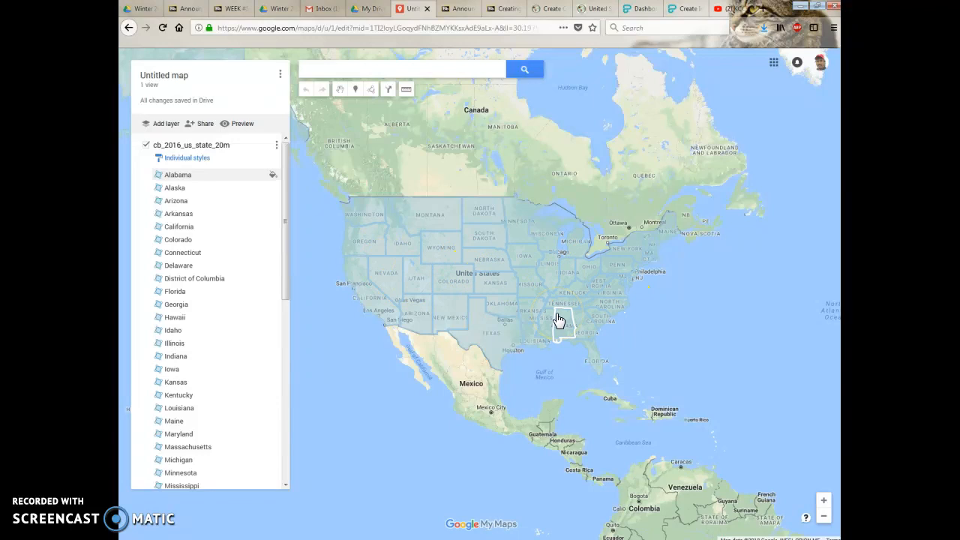
key("alt+Tab")
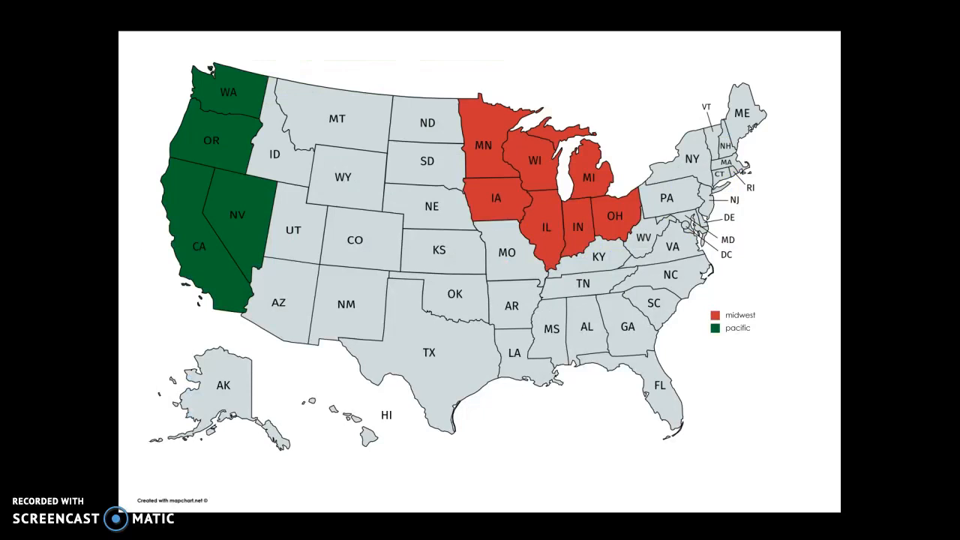
key("alt+Tab")
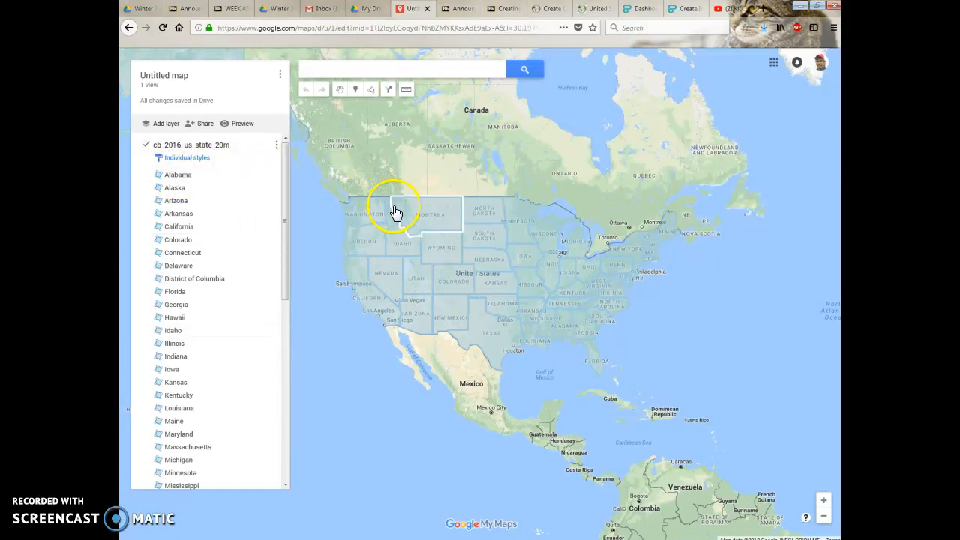
View Alabama's attribute details and its individual style options, then dismiss the style options
left_click(173, 175)
left_click(274, 176)
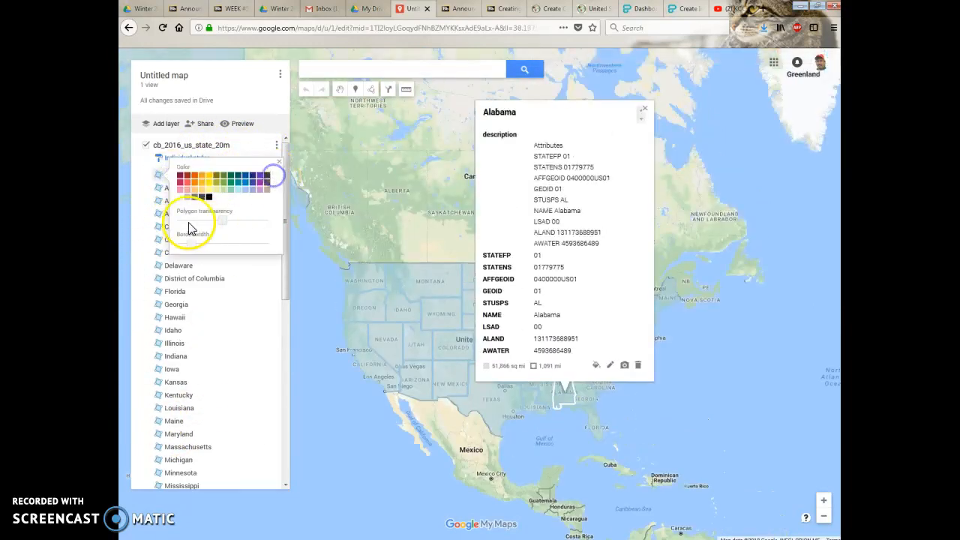
left_click(279, 165)
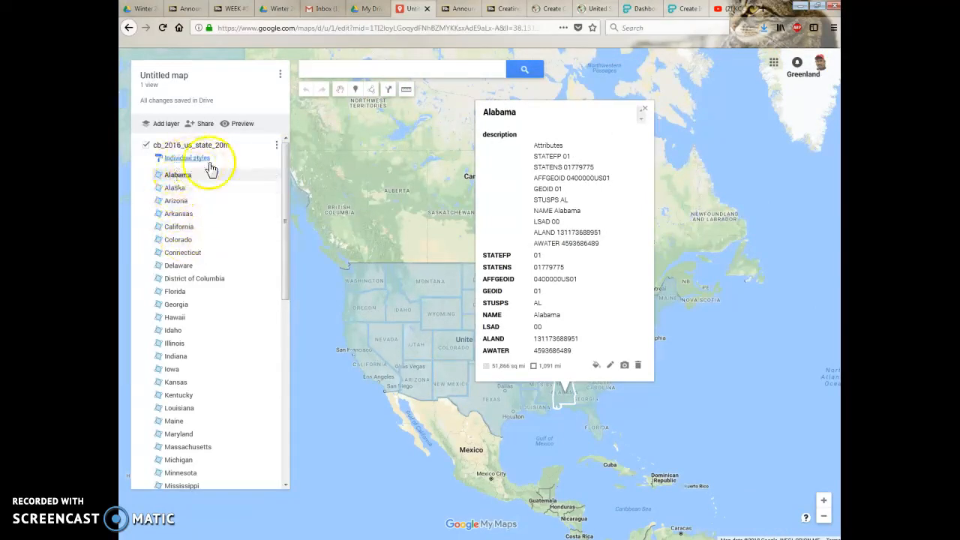
Open the data table of the cb_2016_us_state_20m layer
left_click(277, 147)
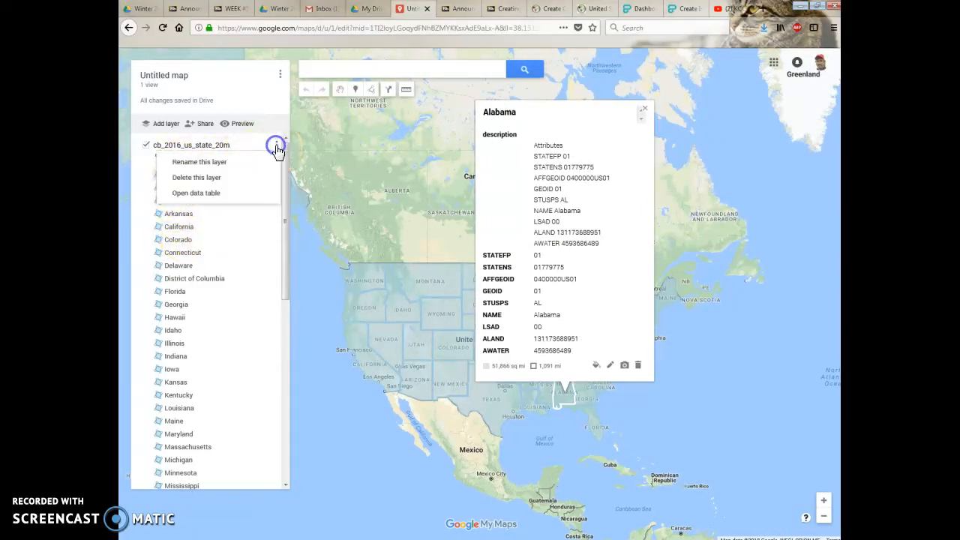
left_click(196, 192)
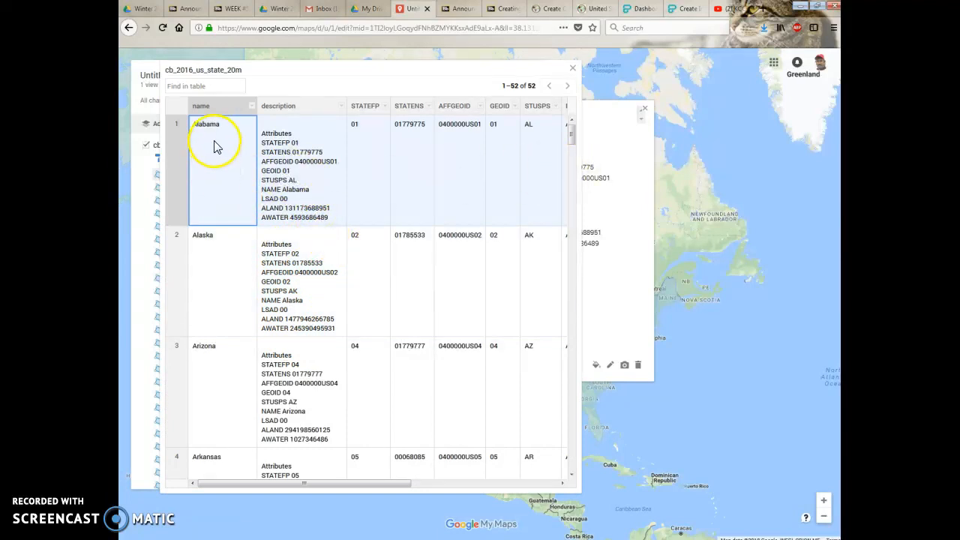
Examine Alabama's attributes from the description column through AWATER and return to its name cell
left_click(299, 141)
left_click(391, 143)
left_click(471, 145)
left_click(503, 150)
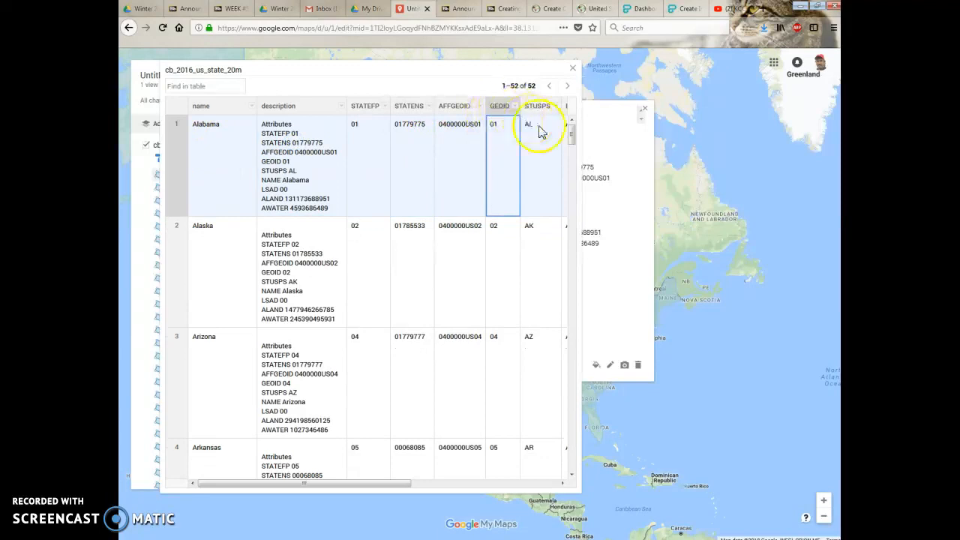
left_click(535, 126)
key("Right")
key("Right")
key("Right")
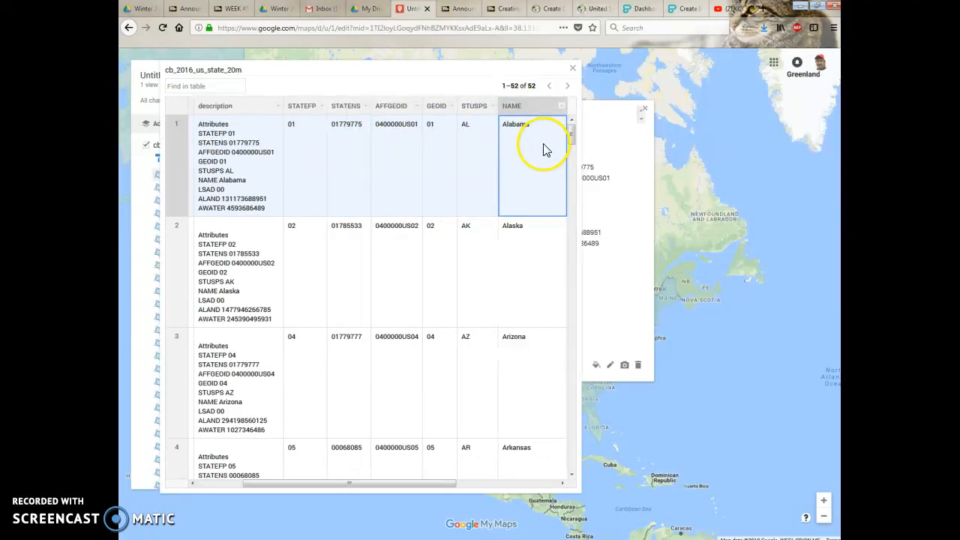
key("Right")
left_click(460, 133)
left_click(536, 135)
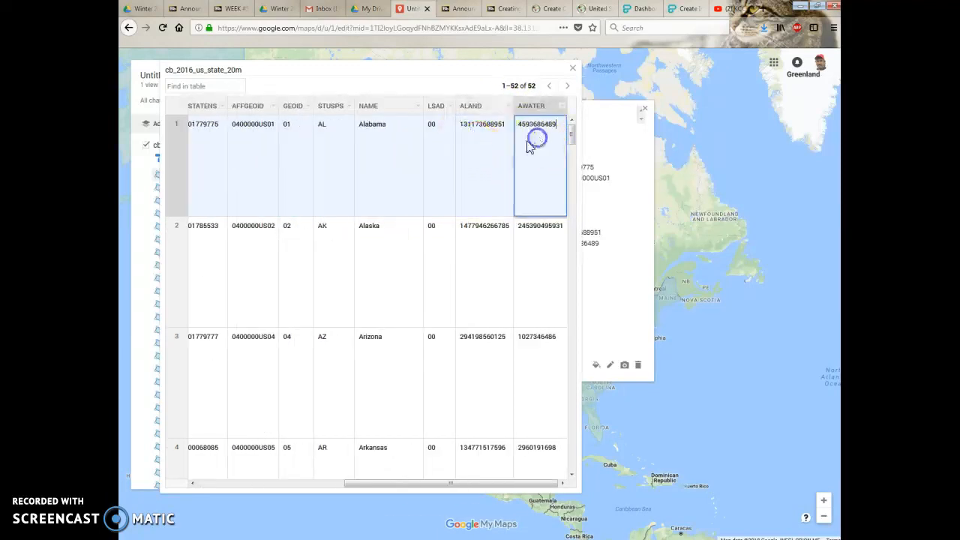
key("Left")
key("Left")
key("Left")
key("Left")
key("Left")
key("Left")
key("Left")
key("Left")
key("Left")
key("Left")
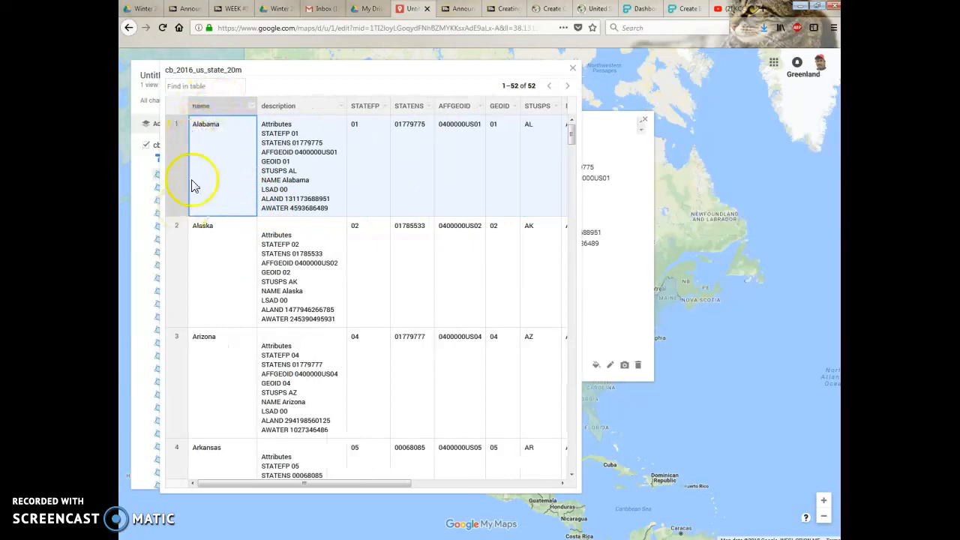
Insert a text column named REGION directly after the name column
left_click(252, 107)
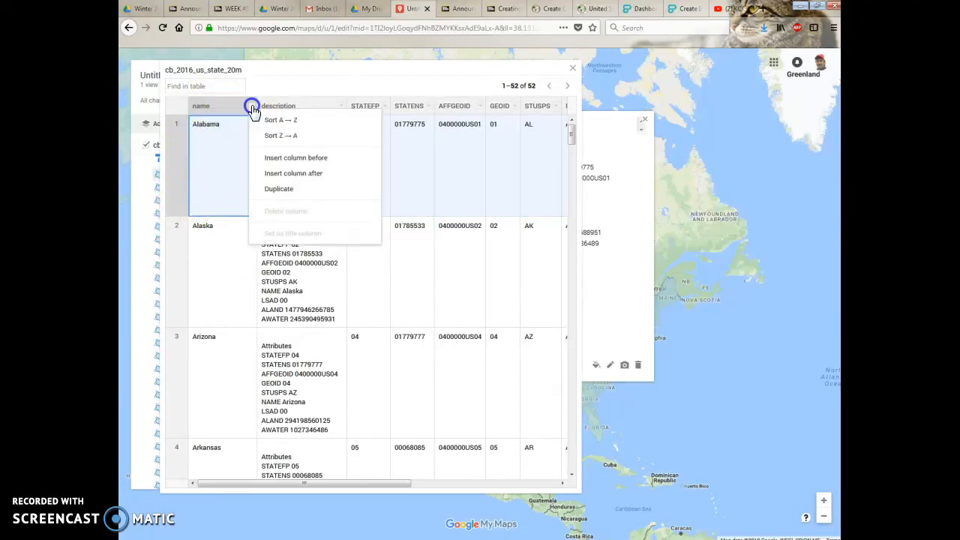
left_click(279, 179)
left_click(439, 289)
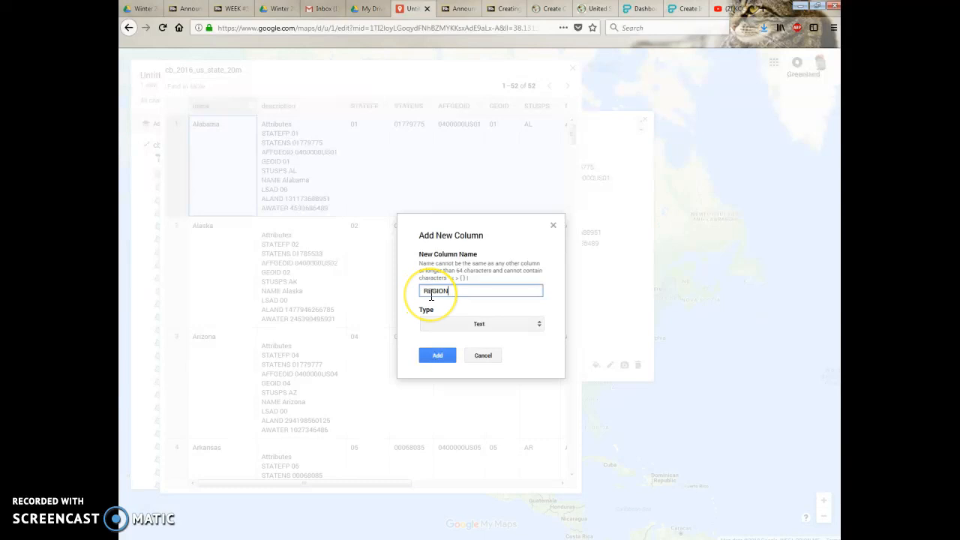
type("REGION")
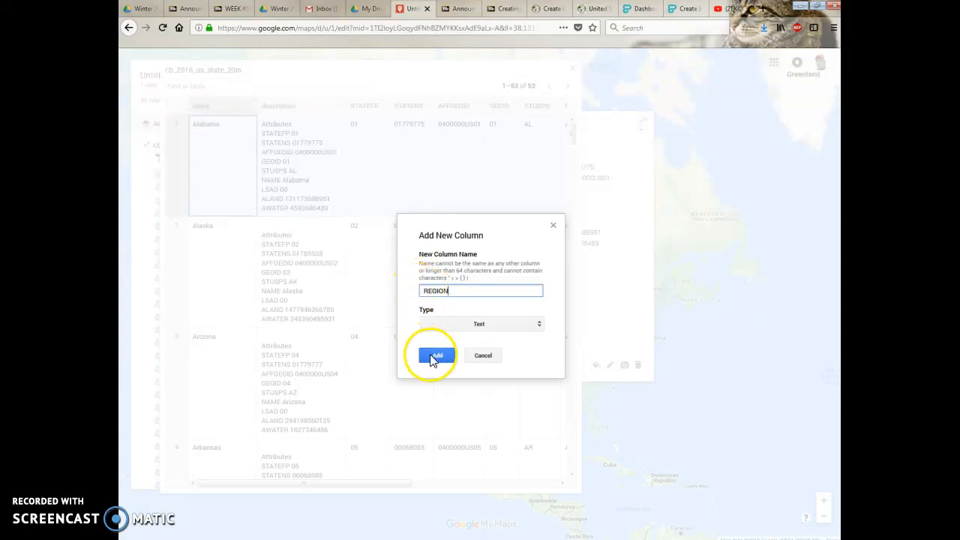
left_click(435, 359)
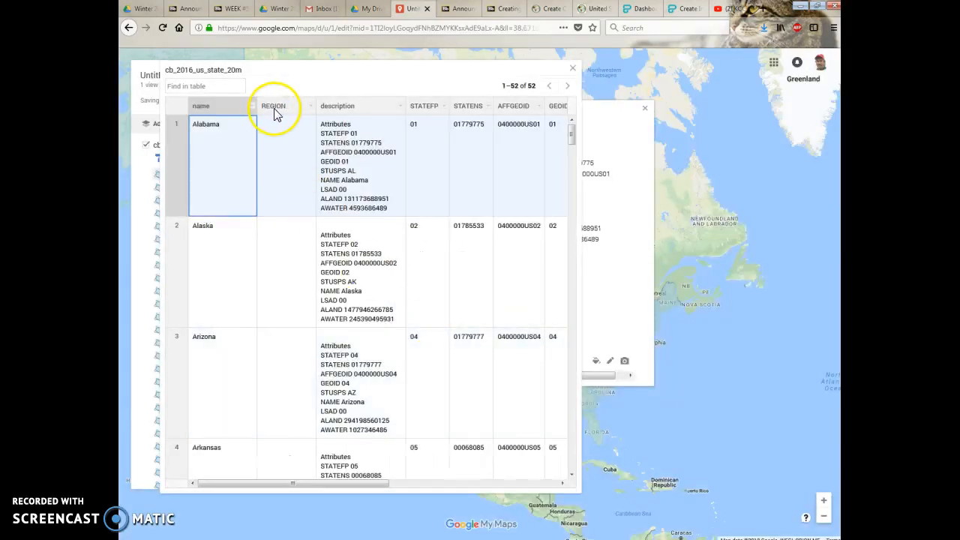
Fill in the REGION values: south for Alabama, west for Alaska and mountain for Arizona
left_click(278, 153)
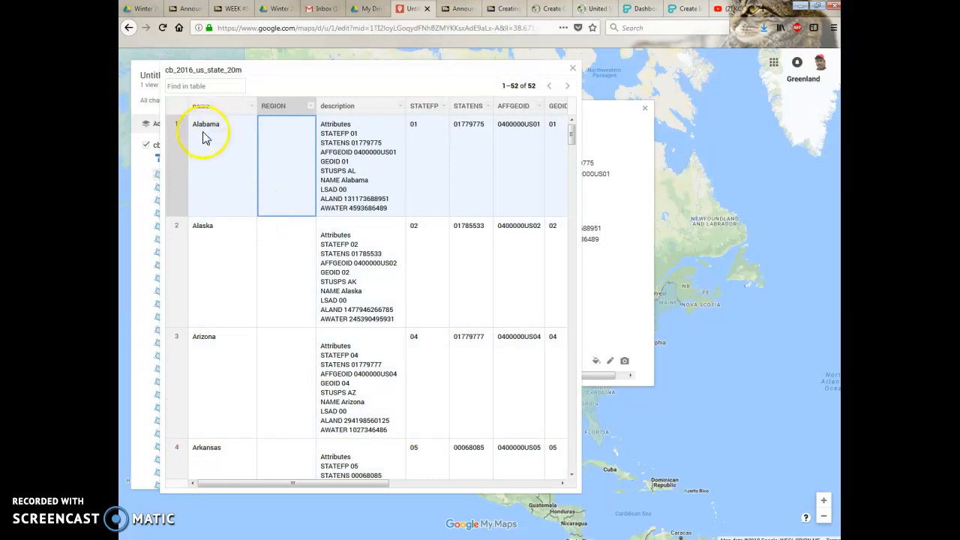
double_click(278, 146)
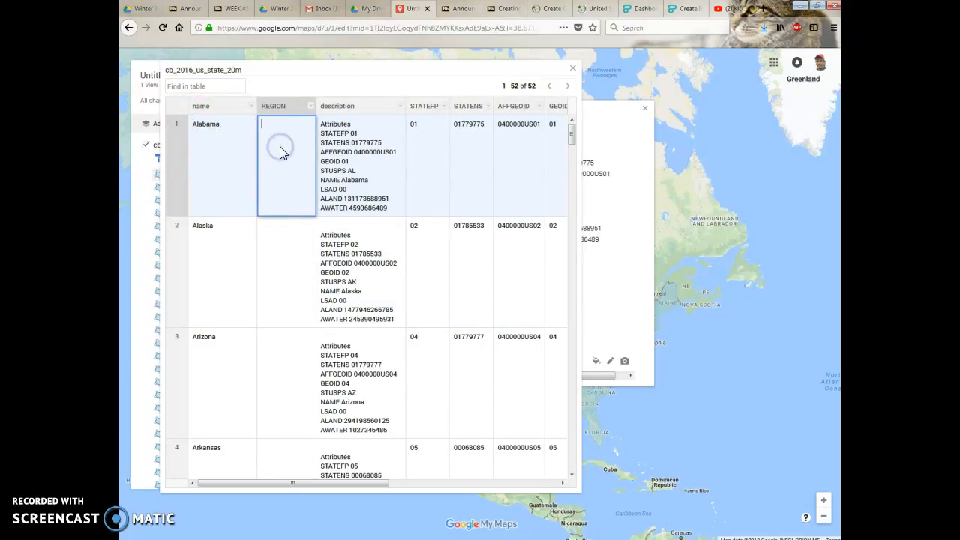
double_click(278, 267)
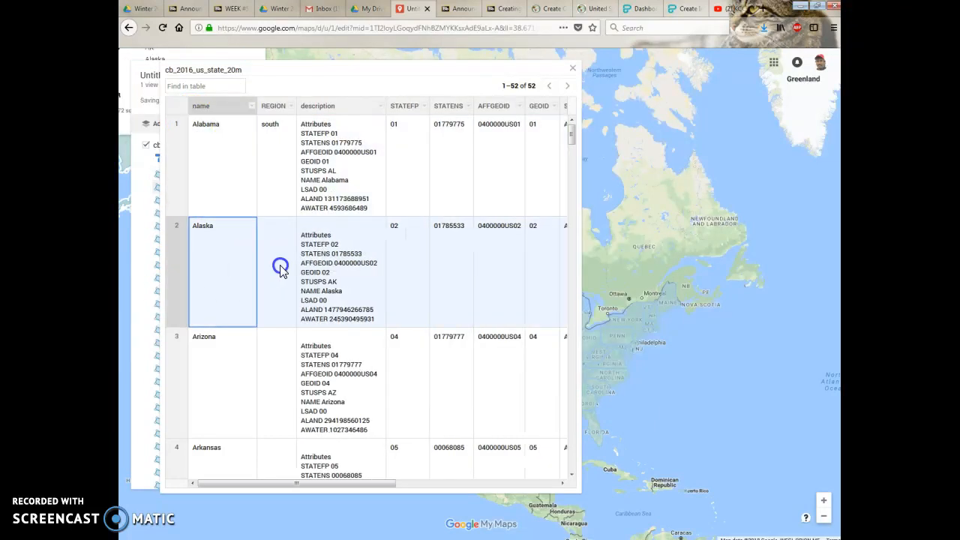
type("west")
double_click(282, 369)
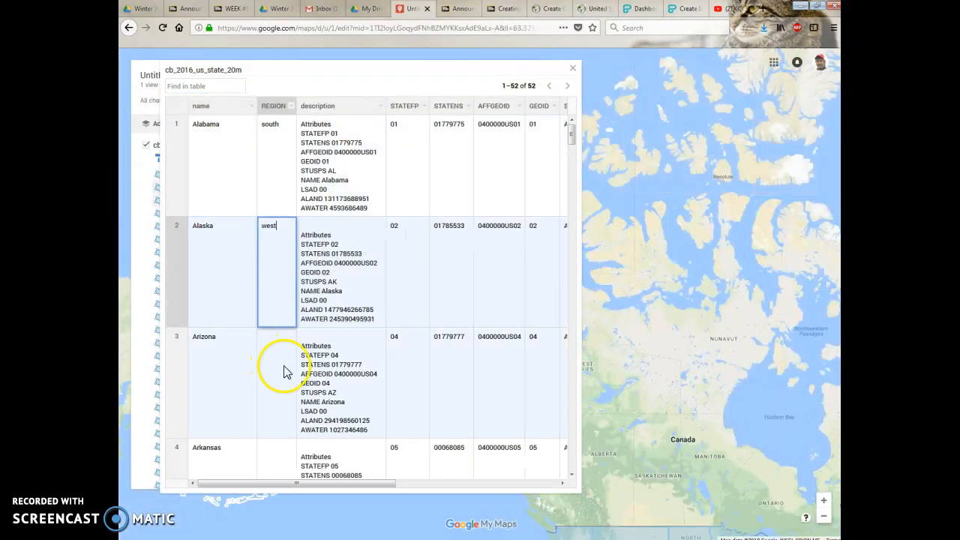
type("mountain")
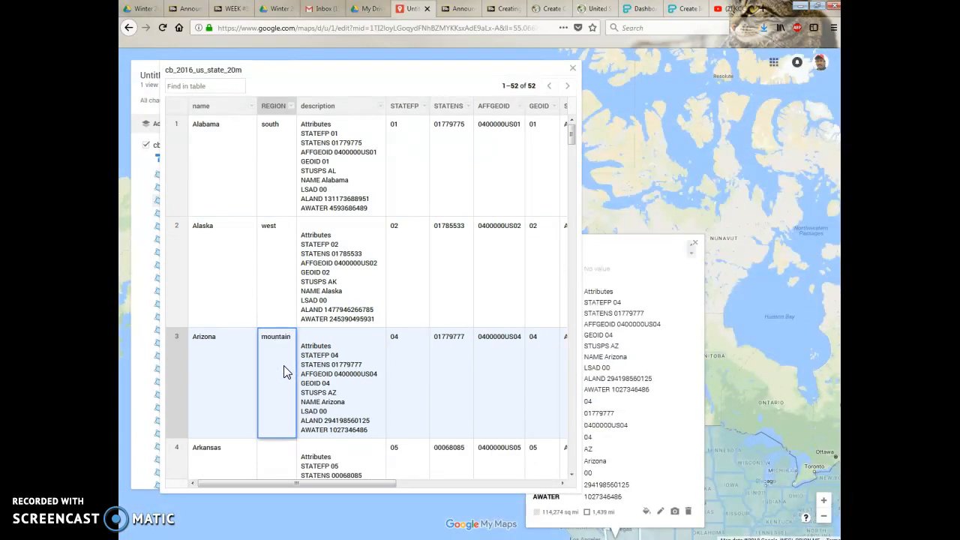
Set the REGION value for Arkansas to midwest
scroll(274, 383, "down", 2)
double_click(263, 411)
type("midwes")
key("BackSpace")
key("BackSpace")
key("BackSpace")
key("BackSpace")
type("west")
scroll(240, 348, "down", 1)
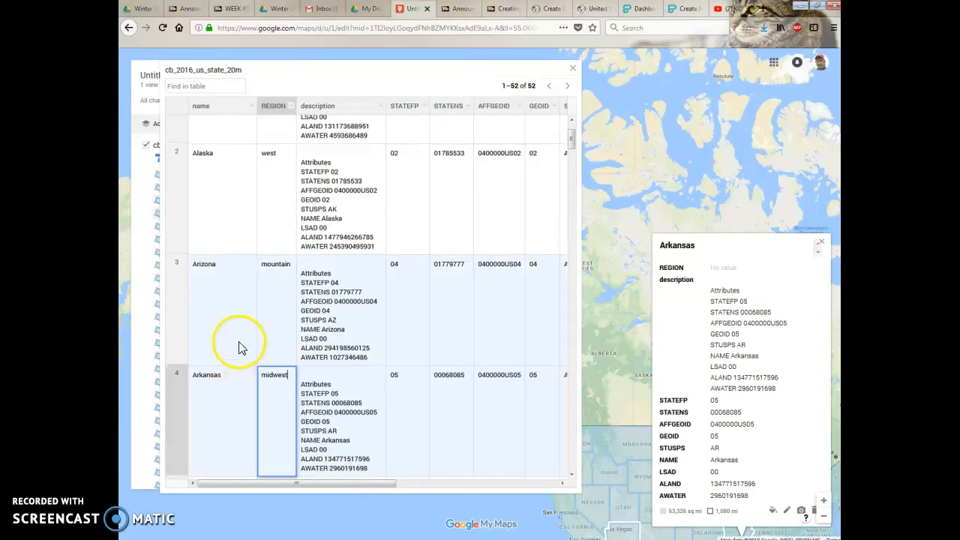
Fill in the REGION values: west for California, mountain for Colorado and new england for Connecticut
scroll(240, 347, "down", 2)
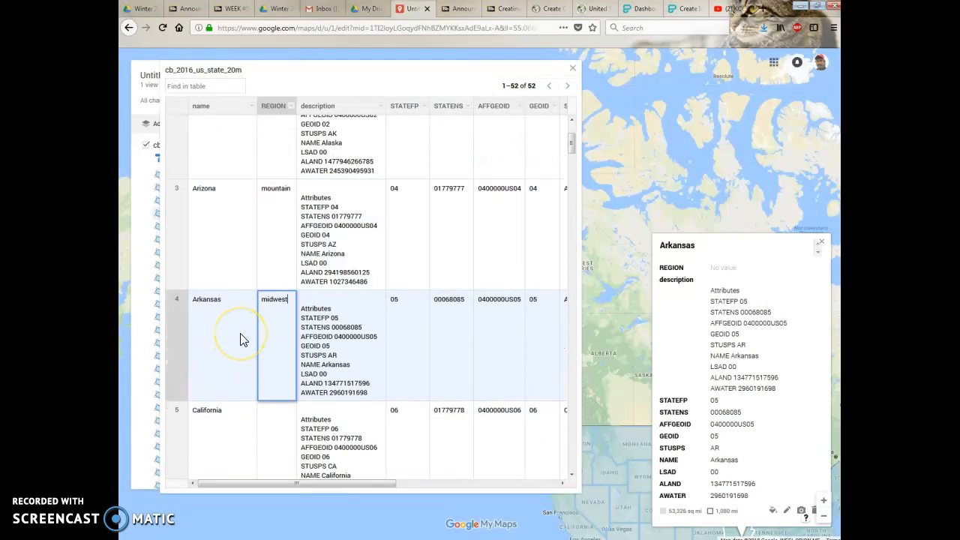
scroll(237, 337, "down", 1)
left_click(263, 401)
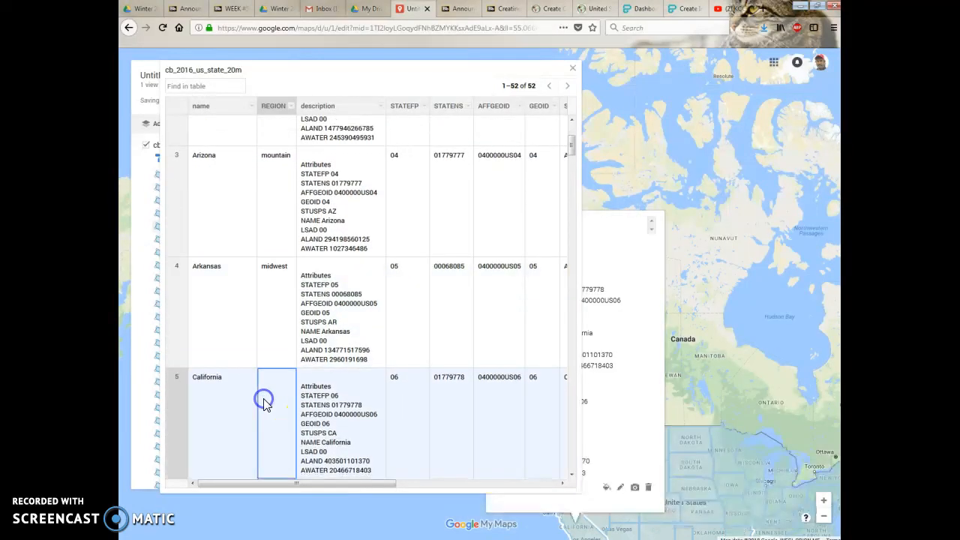
scroll(298, 298, "down", 4)
left_click(272, 336)
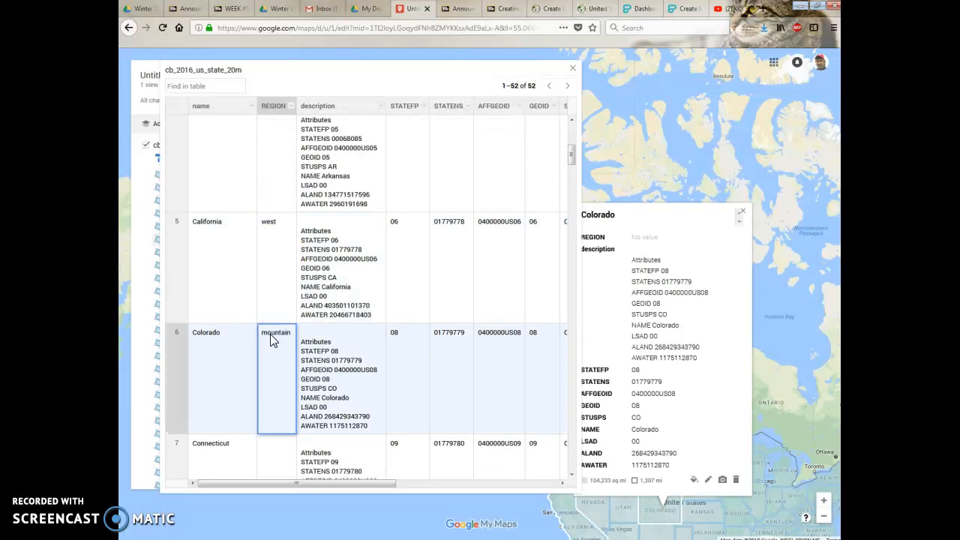
scroll(271, 341, "down", 1)
left_click(270, 446)
type("new engla")
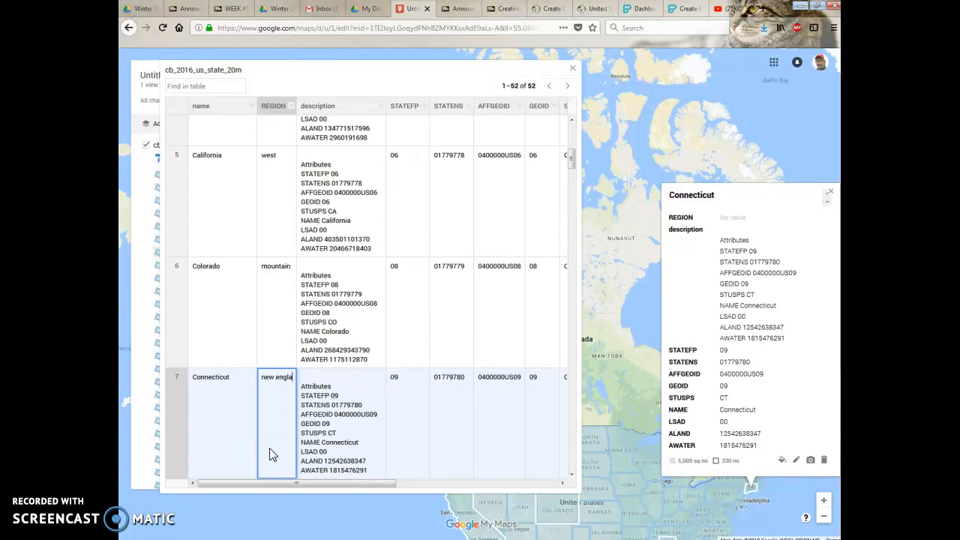
Set REGION to atlantic for Delaware and the District of Columbia, and to south for Florida
scroll(273, 408, "down", 4)
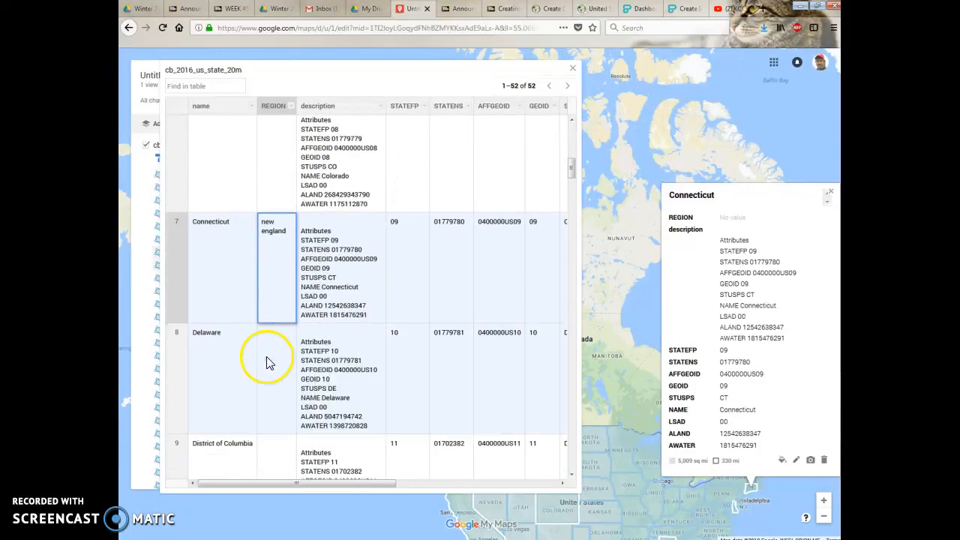
left_click(269, 360)
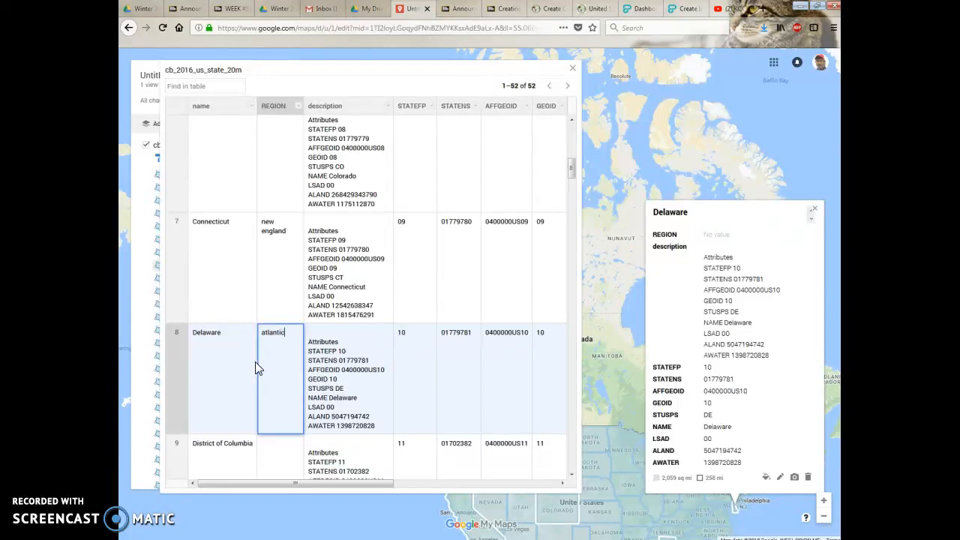
scroll(255, 360, "down", 2)
left_click(276, 415)
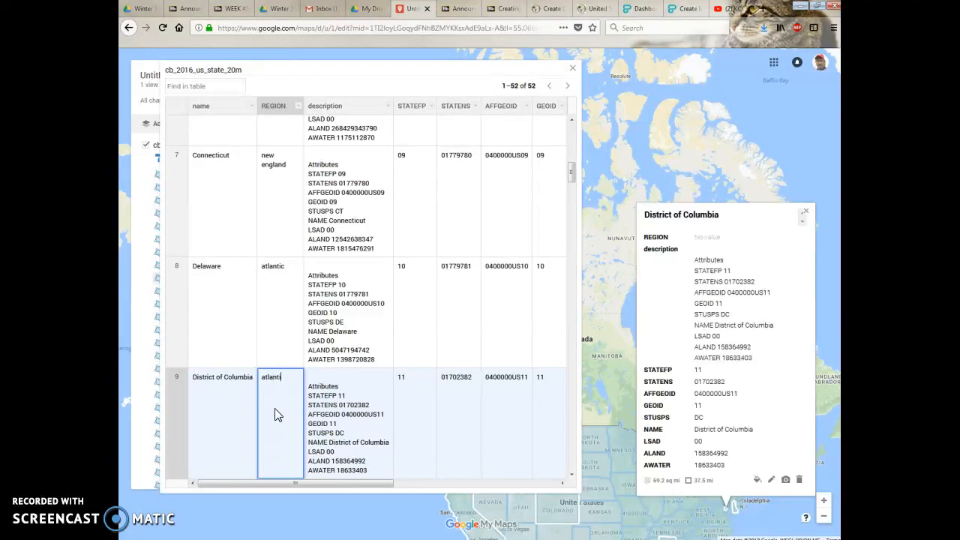
scroll(255, 353, "down", 4)
left_click(276, 371)
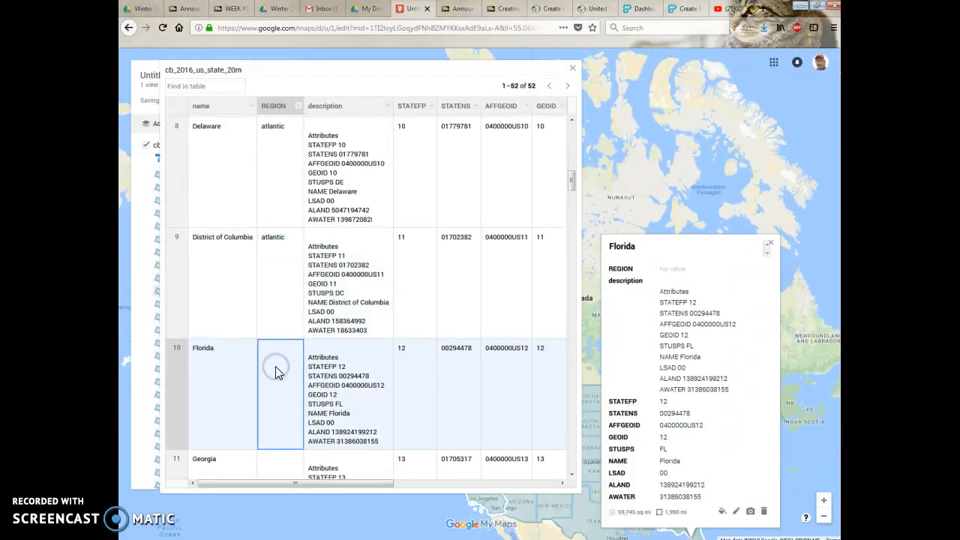
type("south")
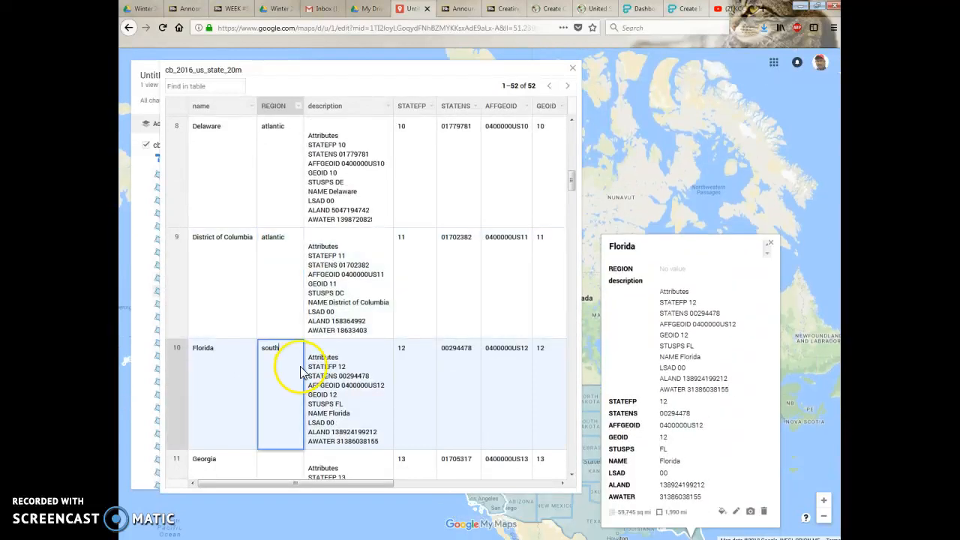
Close the state layer's data table and Delaware's info card to return to the map of the United States
scroll(281, 375, "down", 4)
scroll(256, 360, "up", 12)
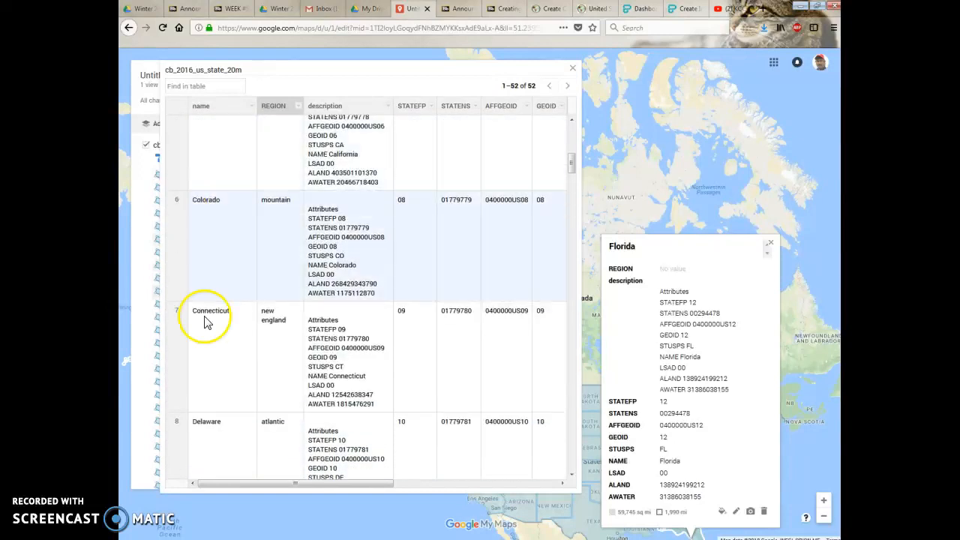
left_click(253, 105)
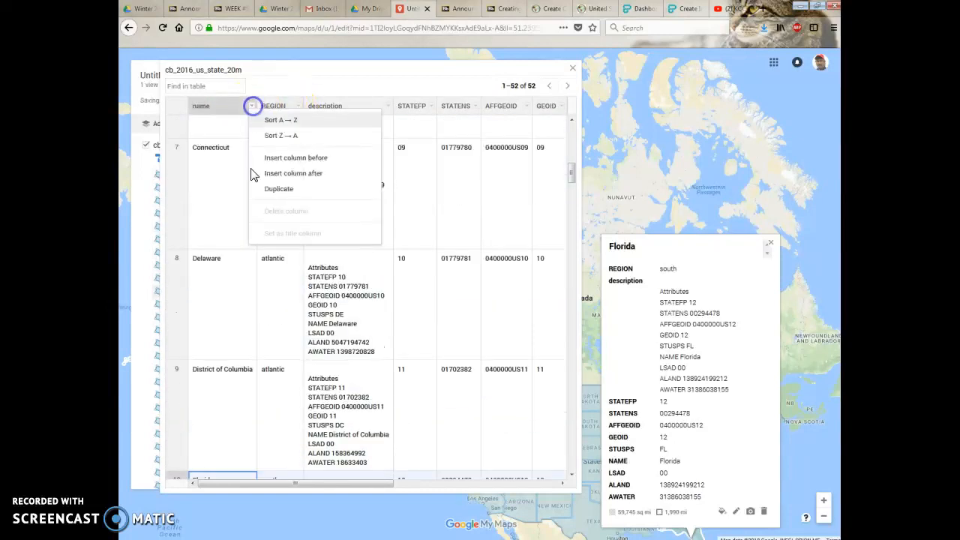
left_click(268, 306)
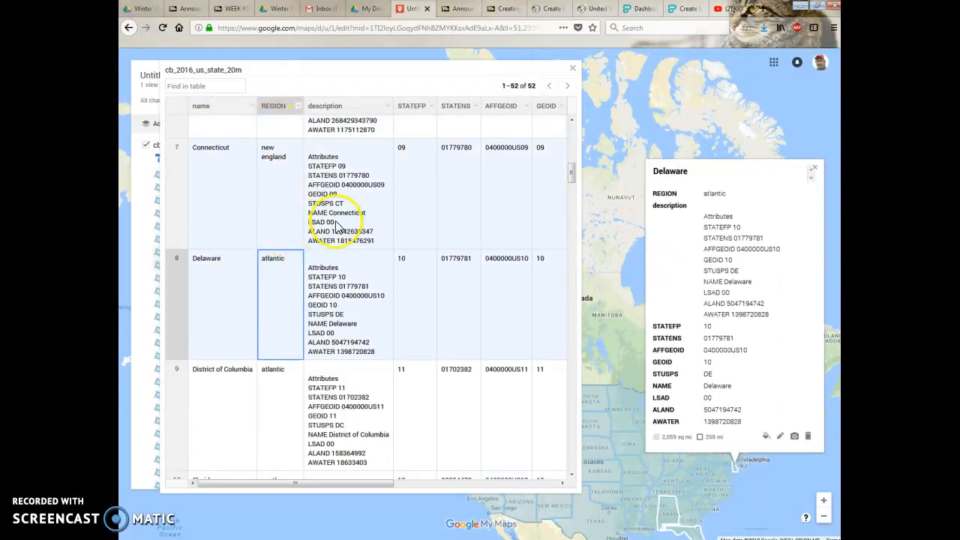
left_click(573, 70)
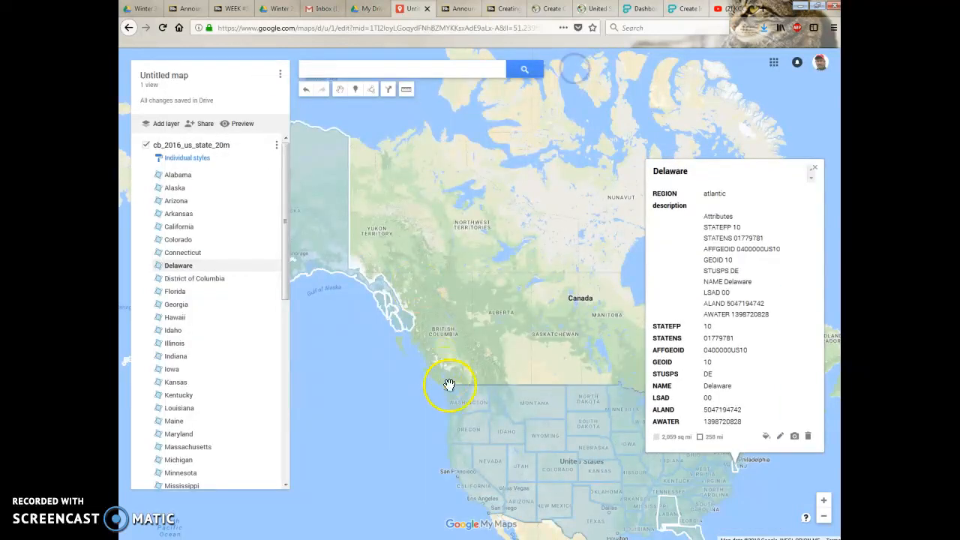
left_click(815, 171)
scroll(622, 362, "down", 1)
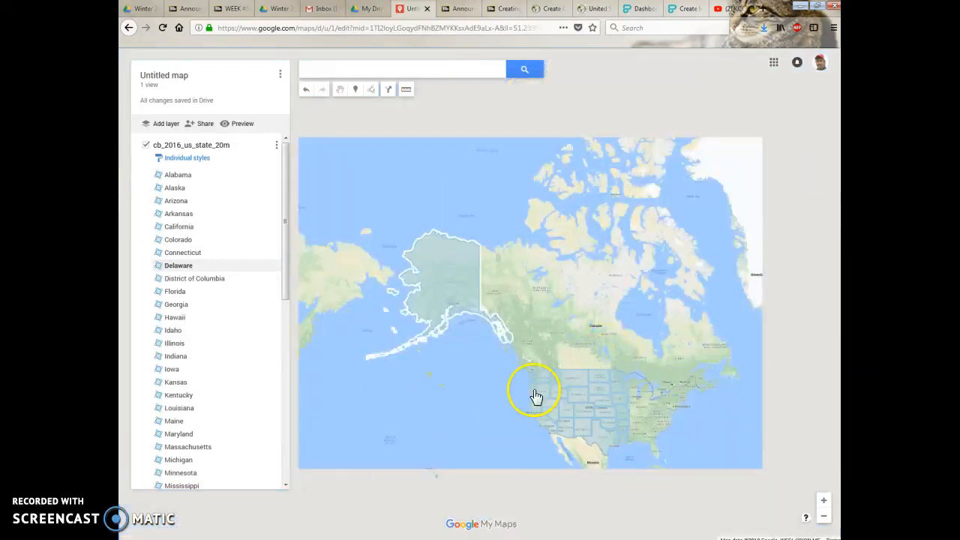
scroll(531, 390, "up", 1)
left_click_drag(503, 401, 457, 373)
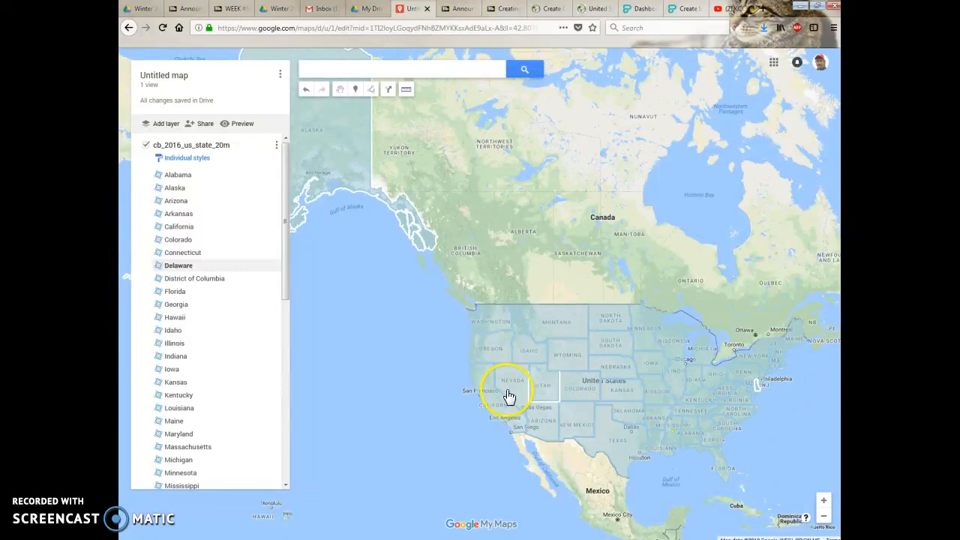
Style the cb_2016_us_state_20m layer by the REGION data column so states are coloured by category
left_click(191, 159)
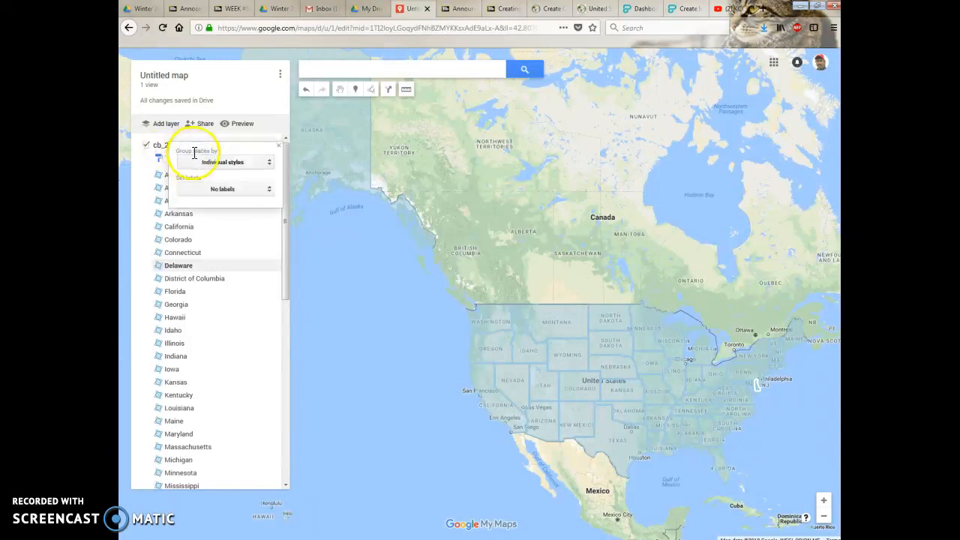
left_click(240, 162)
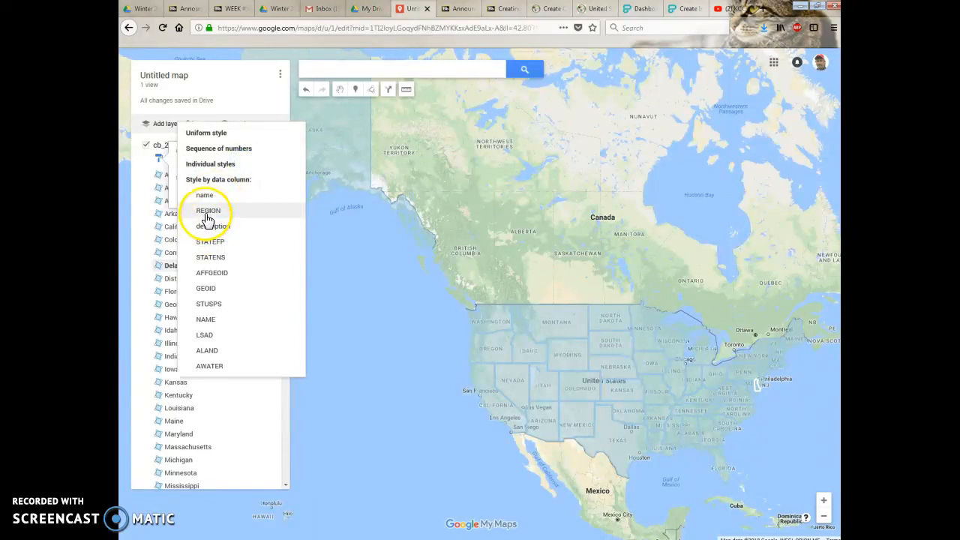
left_click(145, 162)
left_click(161, 161)
left_click(203, 166)
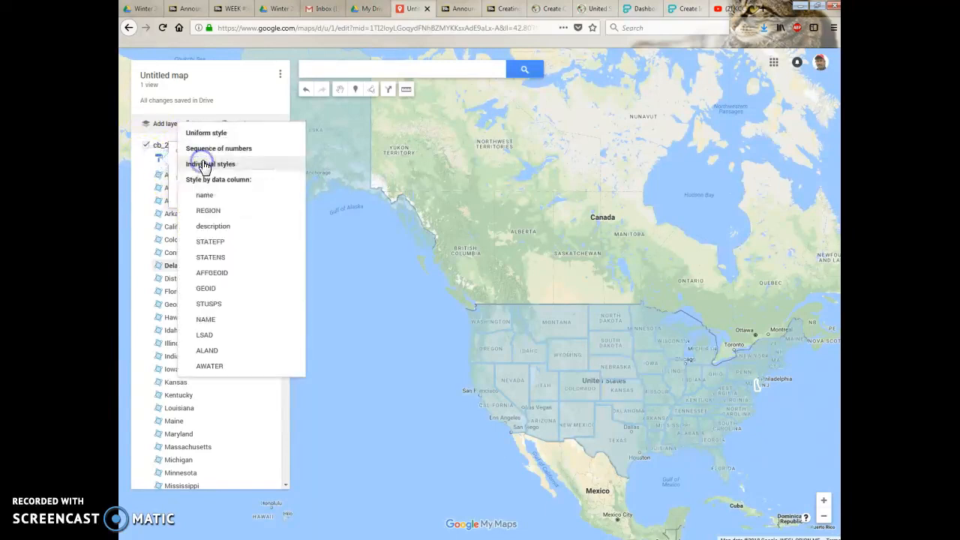
left_click(211, 217)
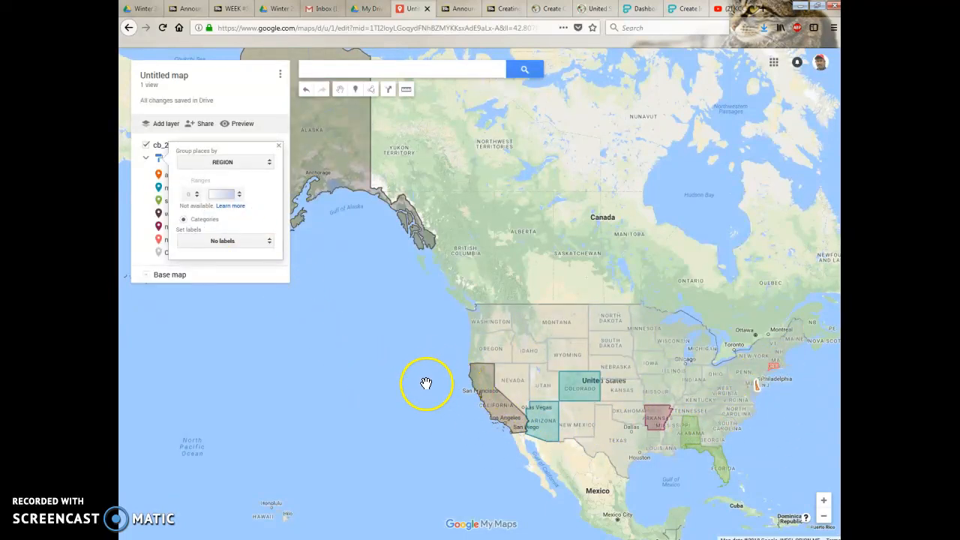
scroll(482, 441, "down", 1)
scroll(502, 420, "up", 1)
scroll(499, 421, "up", 1)
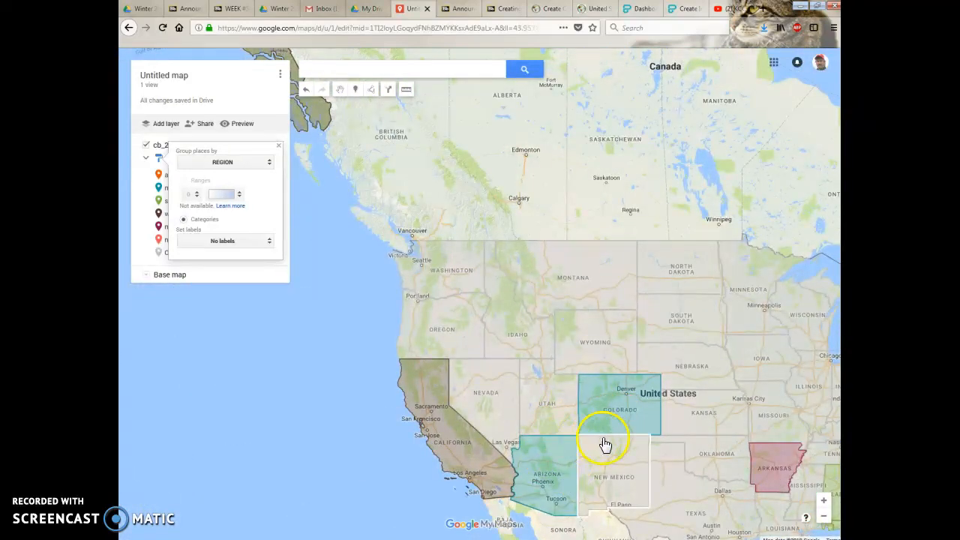
scroll(606, 446, "down", 1)
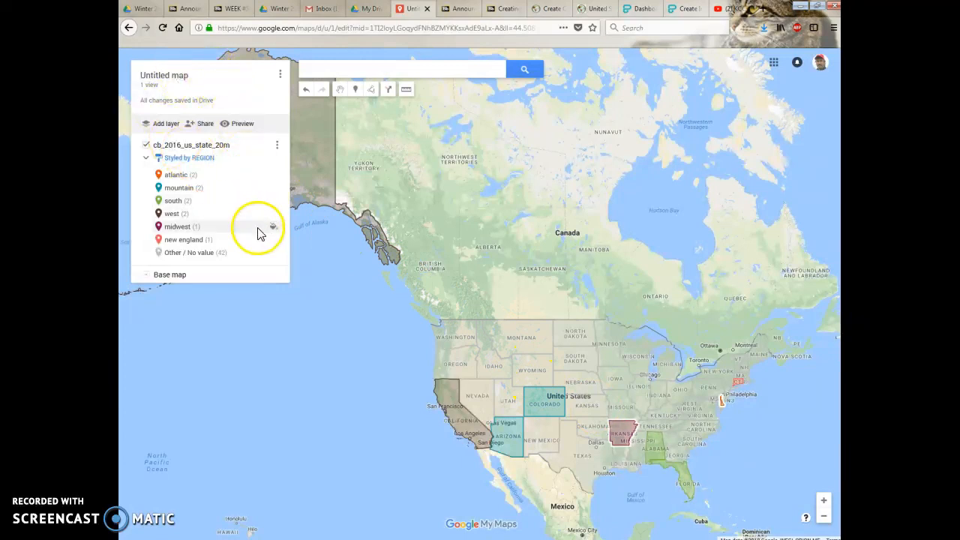
Reopen the state layer's data table to look at the name and REGION columns, and close it again
left_click(277, 145)
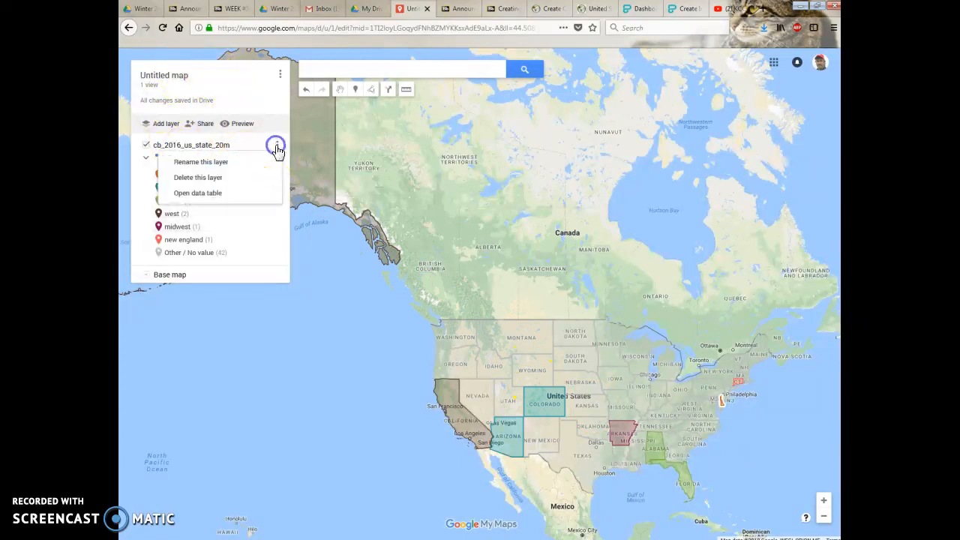
left_click(215, 195)
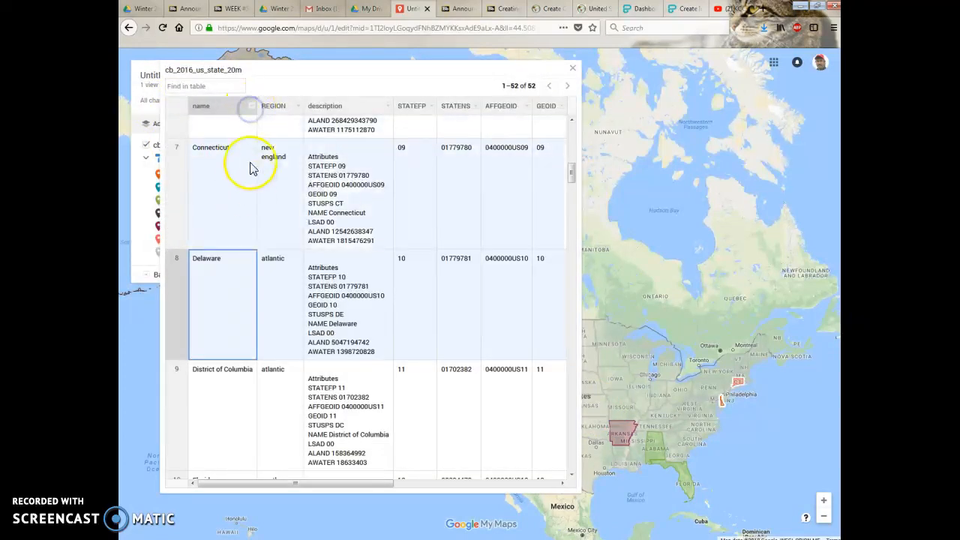
left_click(253, 108)
left_click(310, 79)
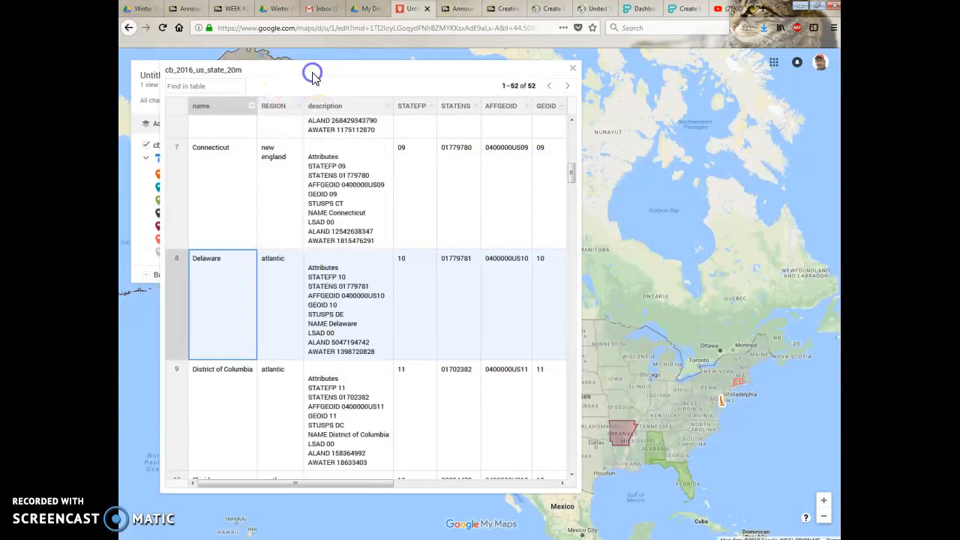
left_click(573, 68)
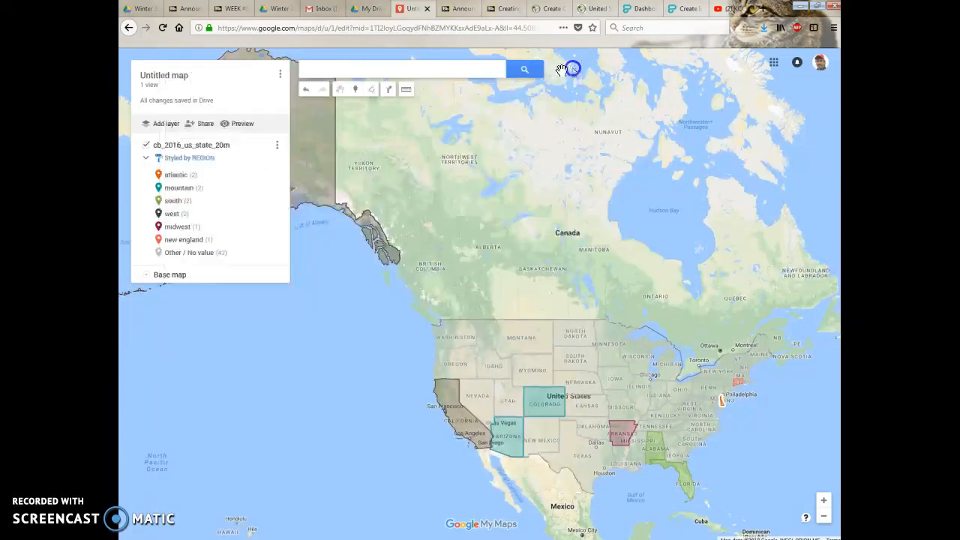
Reselect REGION as the column that groups the state layer's places, and close the style settings
left_click(159, 159)
left_click(210, 165)
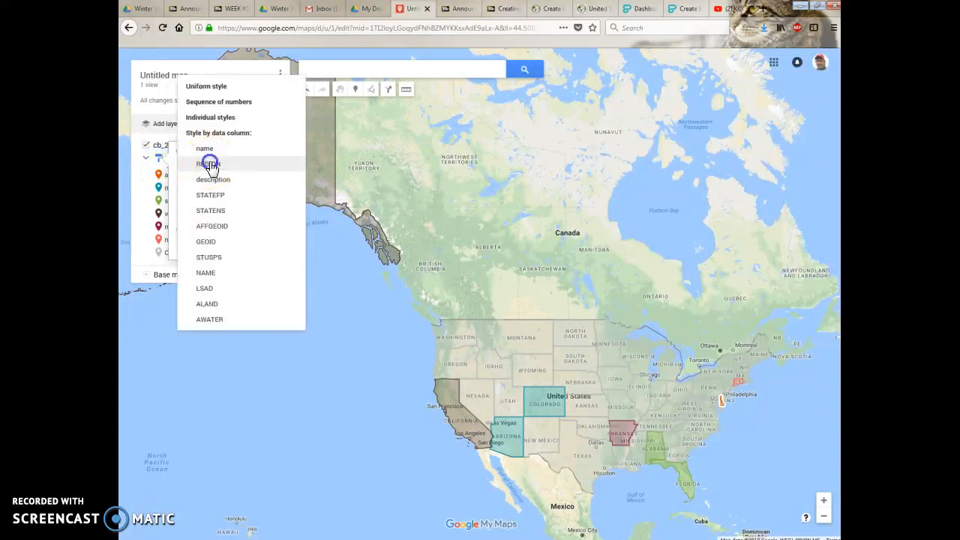
left_click(213, 167)
left_click(278, 146)
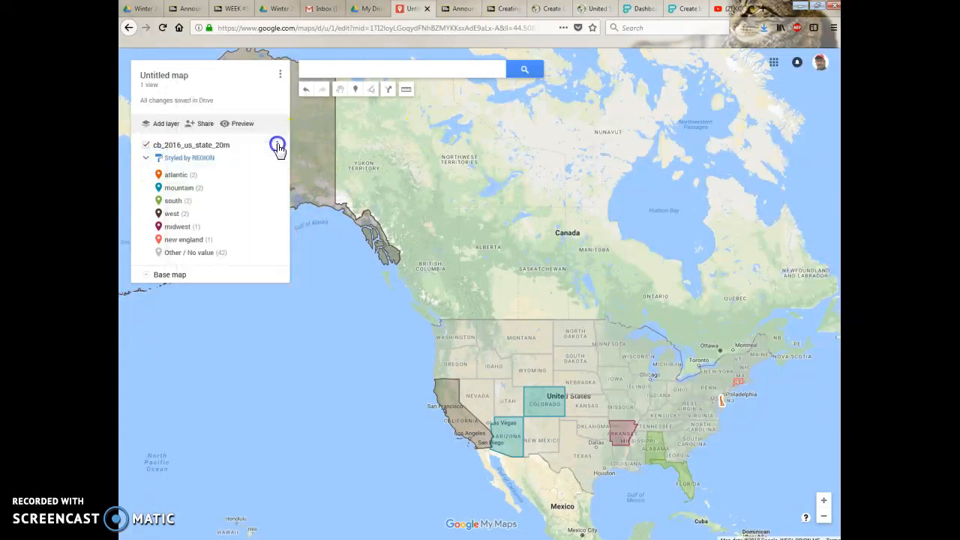
Inspect Colorado's attributes on the map and close its info card
left_click_drag(482, 366, 386, 251)
scroll(454, 358, "up", 1)
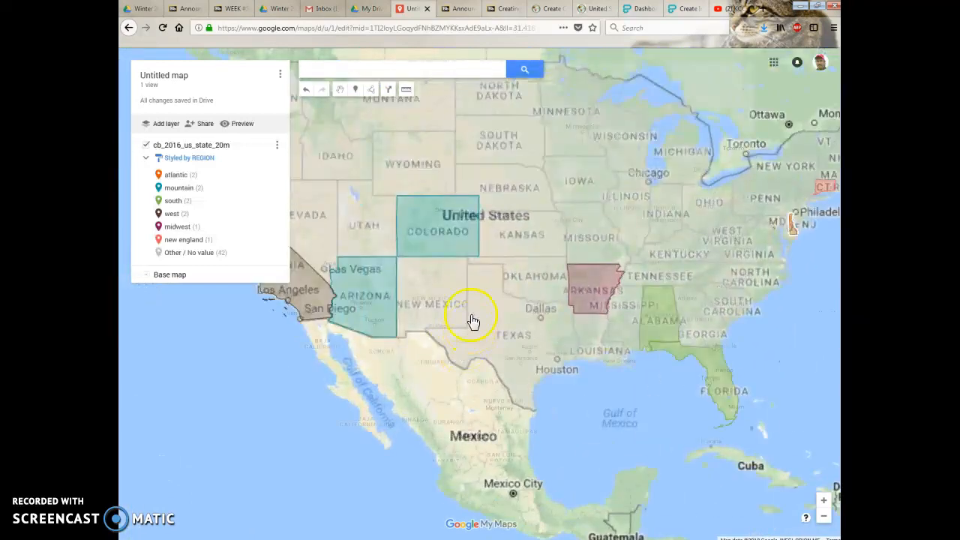
left_click(446, 238)
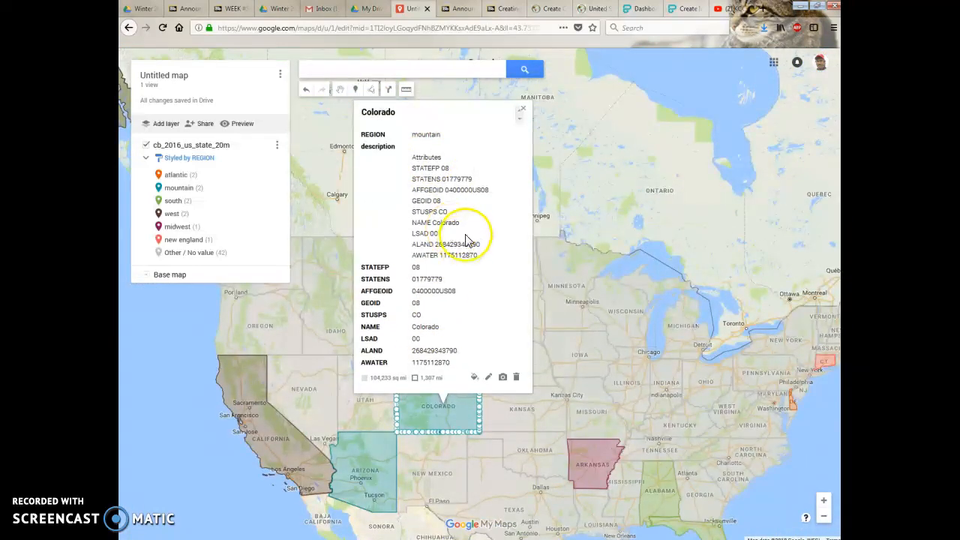
left_click(524, 112)
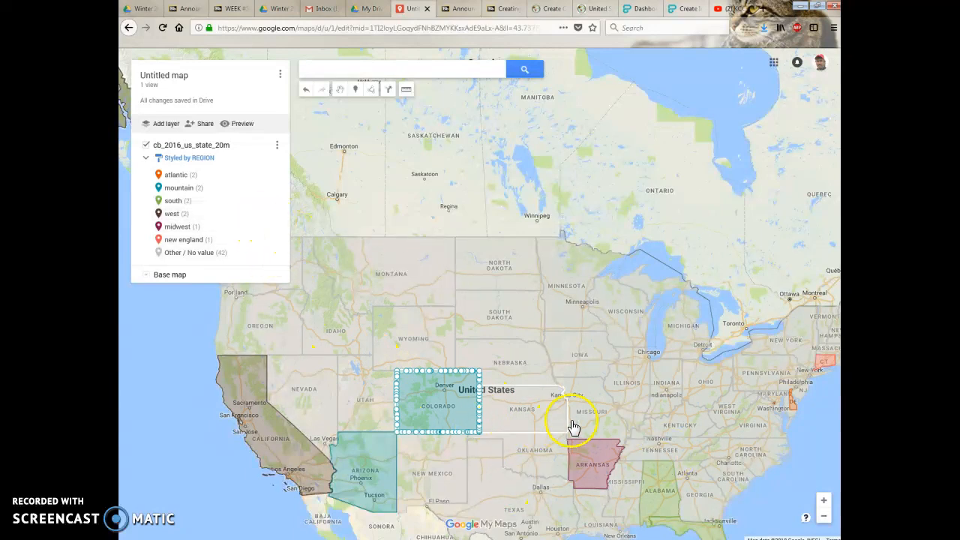
Switch to the mapchart.net region map for comparison and return to the custom Google map
left_click_drag(610, 225, 649, 143)
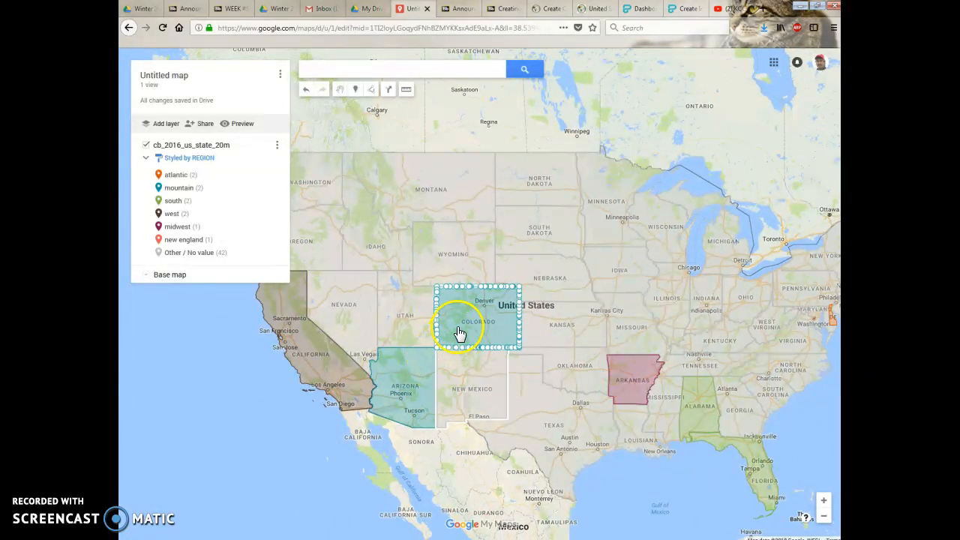
key("alt+Tab")
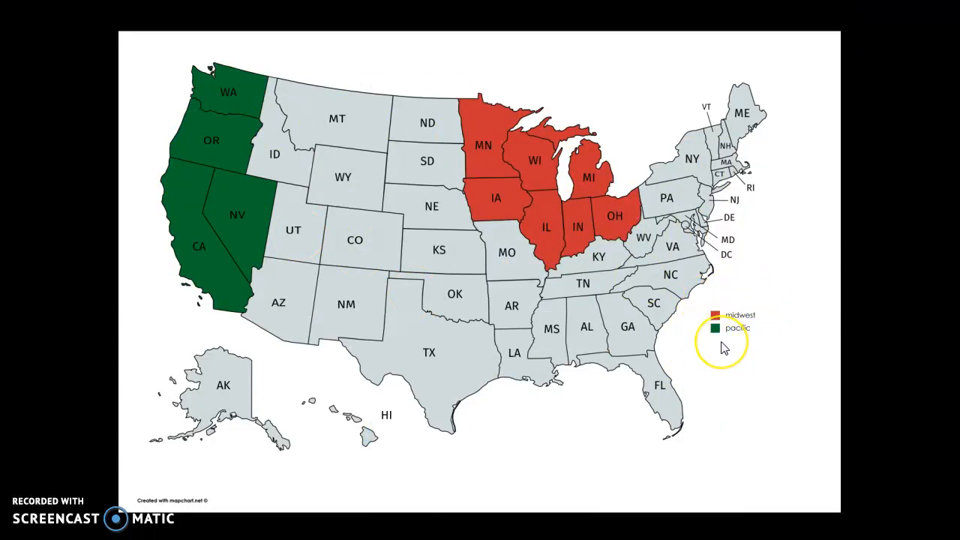
key("alt+Tab")
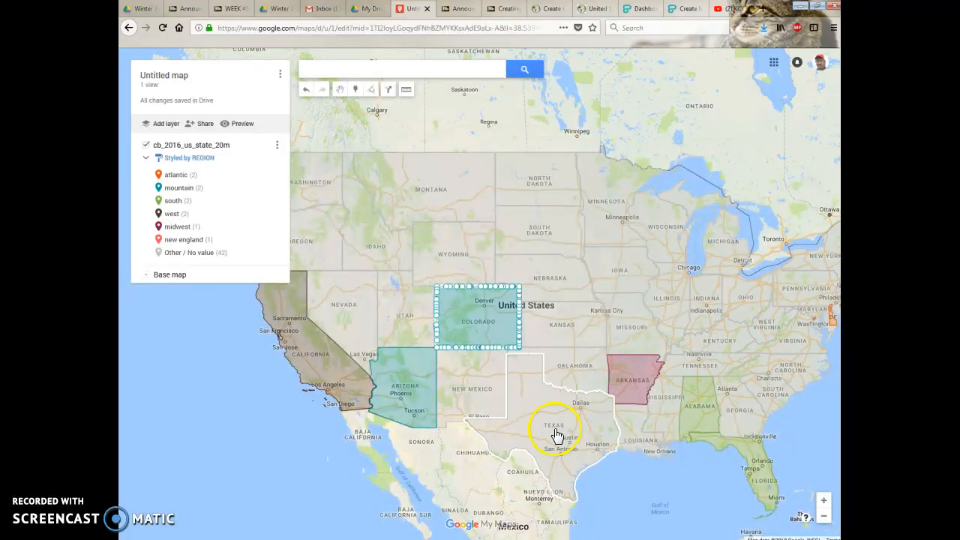
Add a new layer and save a marker in northwestern Colorado titled MOUNTAIN STATES with the description "The mountain states are ...."
left_click(163, 126)
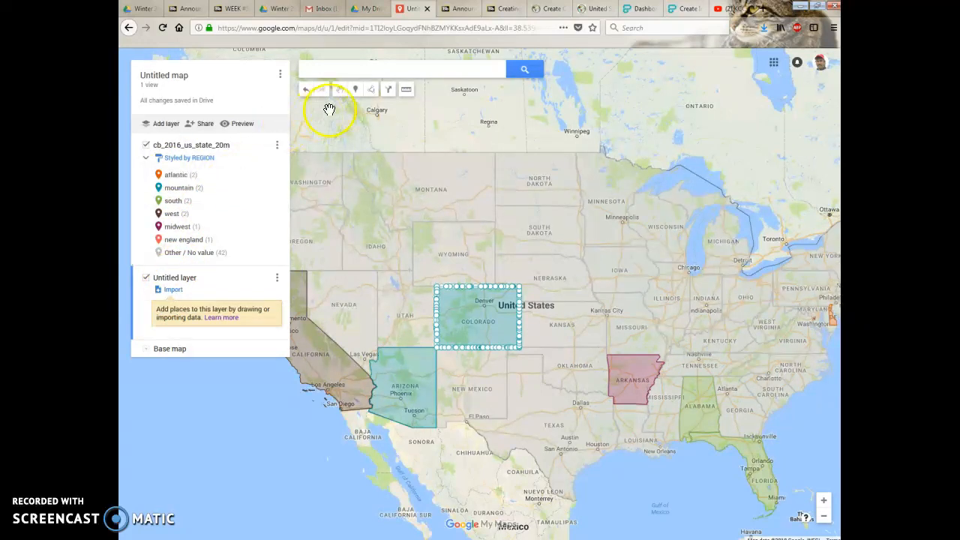
left_click(356, 93)
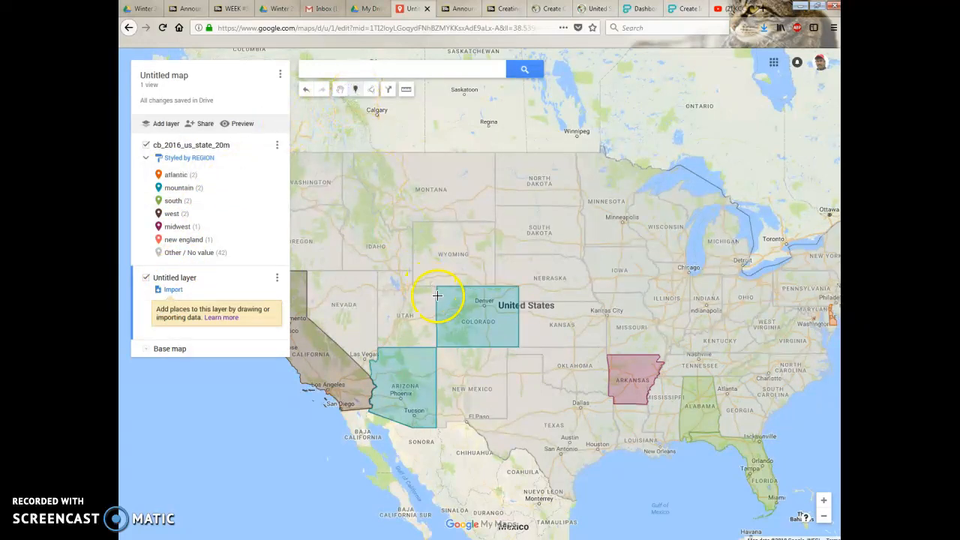
left_click_drag(454, 309, 452, 308)
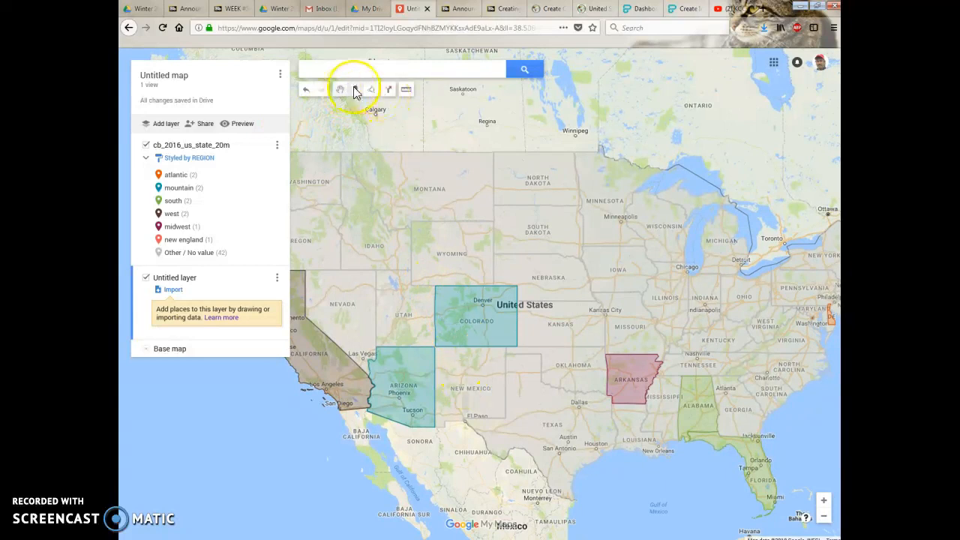
left_click(452, 302)
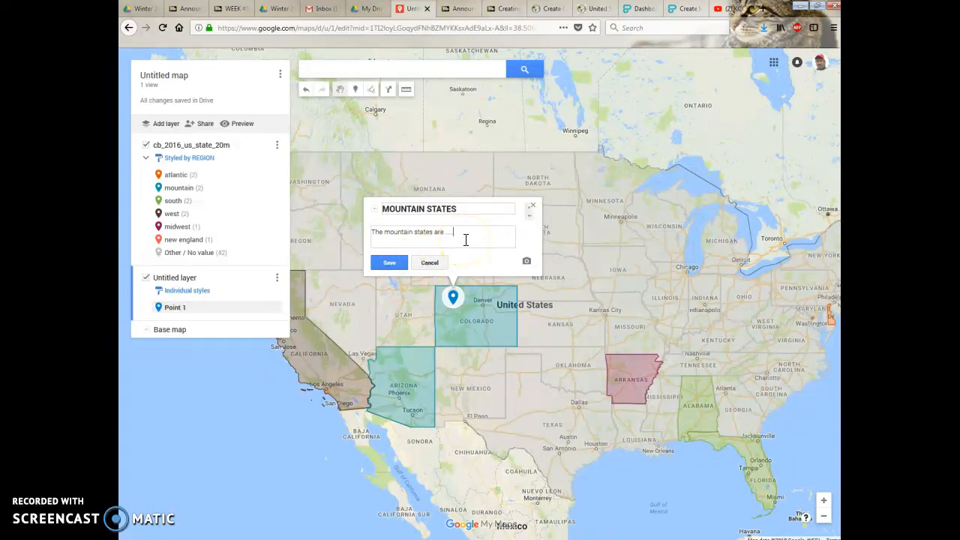
left_click_drag(446, 233, 466, 232)
left_click(380, 264)
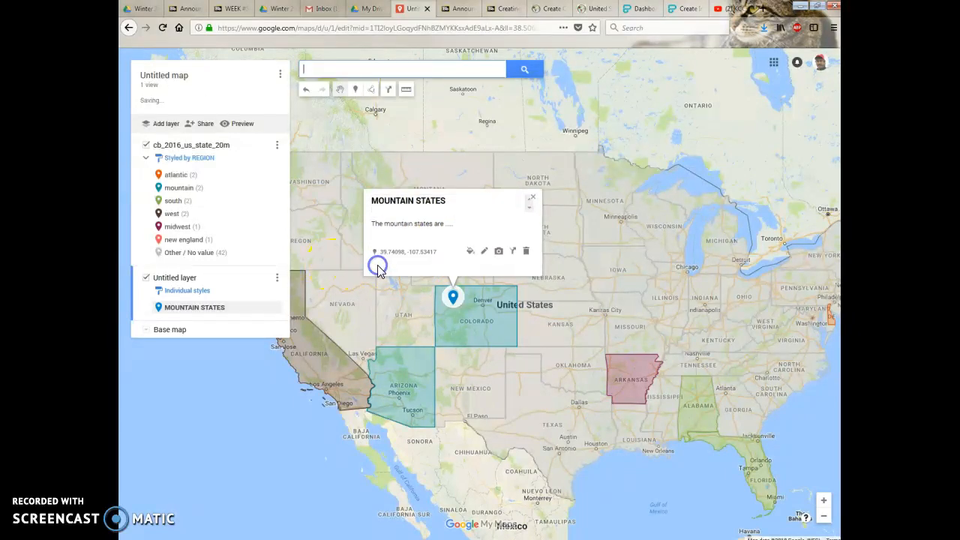
left_click(532, 207)
Review the MOUNTAIN STATES marker's info card and compare the custom map with the mapchart.net region map
left_click_drag(549, 353, 507, 220)
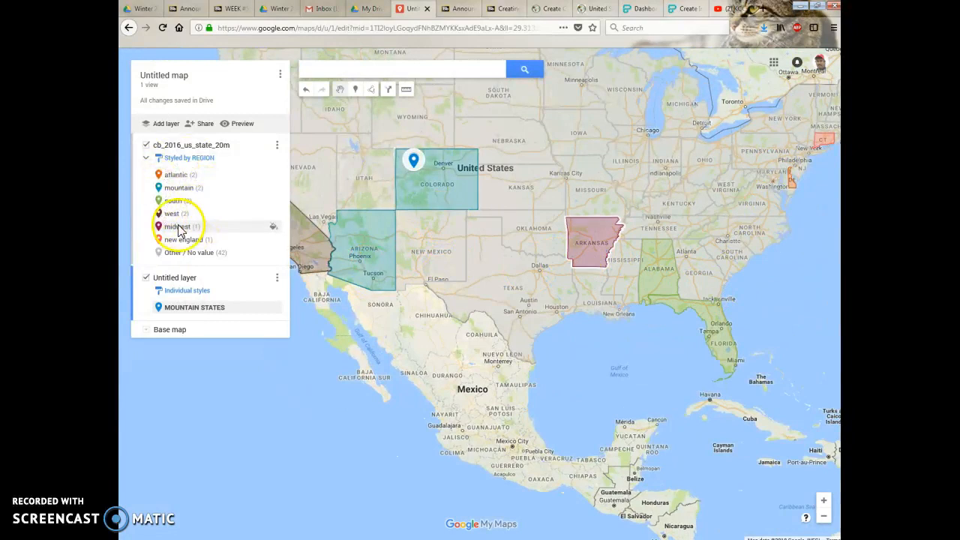
left_click(414, 162)
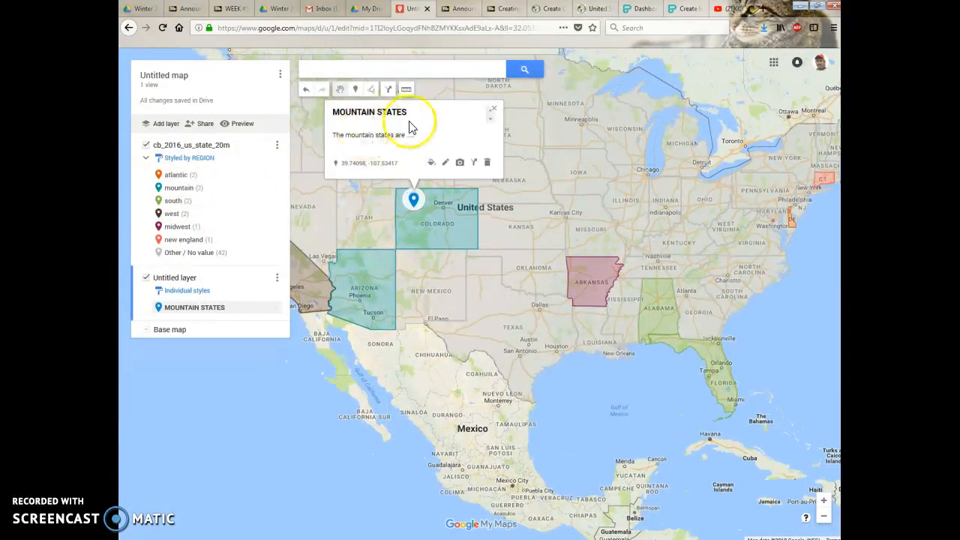
left_click(495, 113)
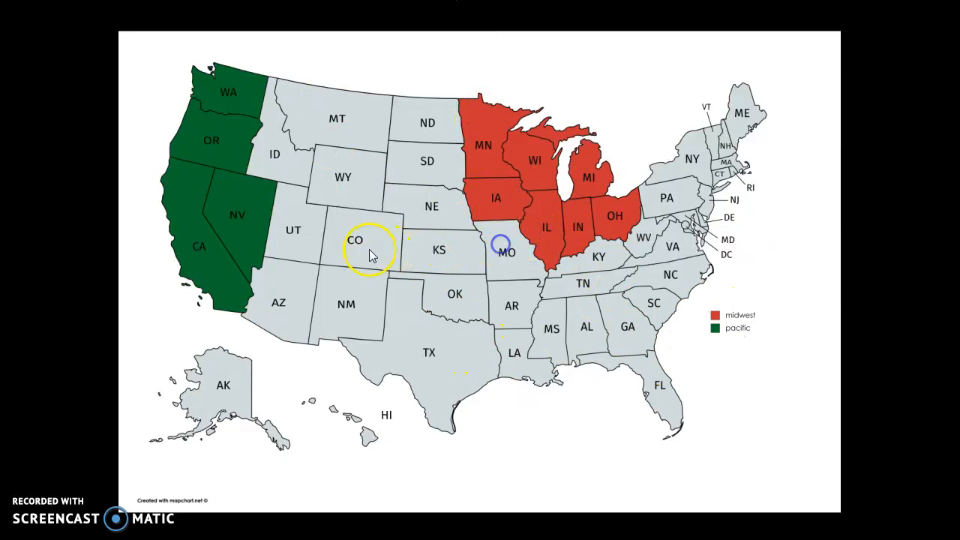
key("alt+Tab")
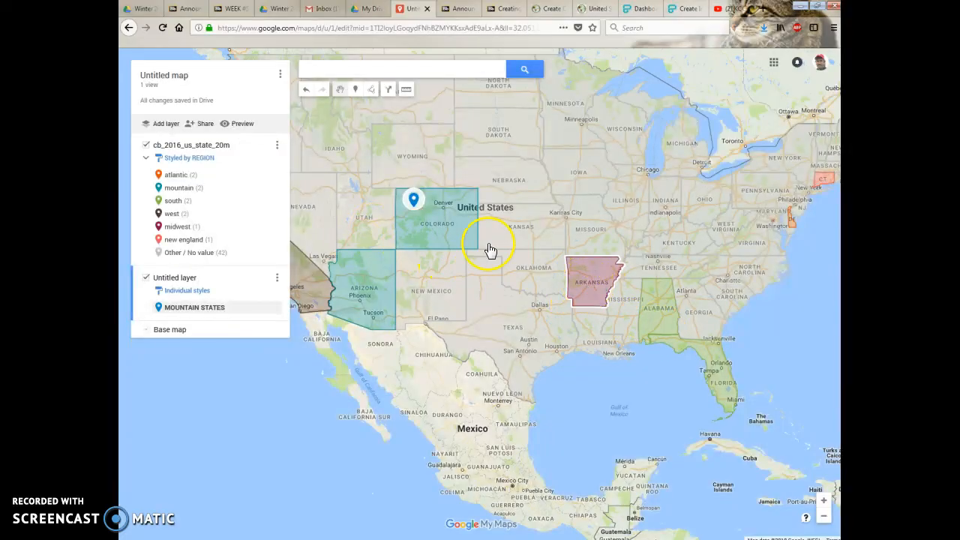
left_click(415, 201)
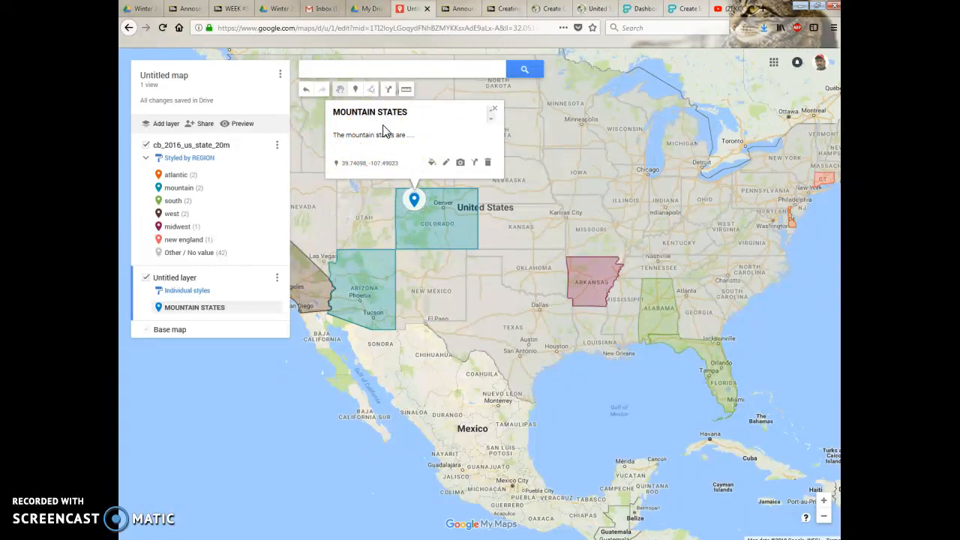
mouse_move(569, 223)
left_mouse_down()
mouse_move(499, 250)
mouse_move(568, 213)
left_mouse_up()
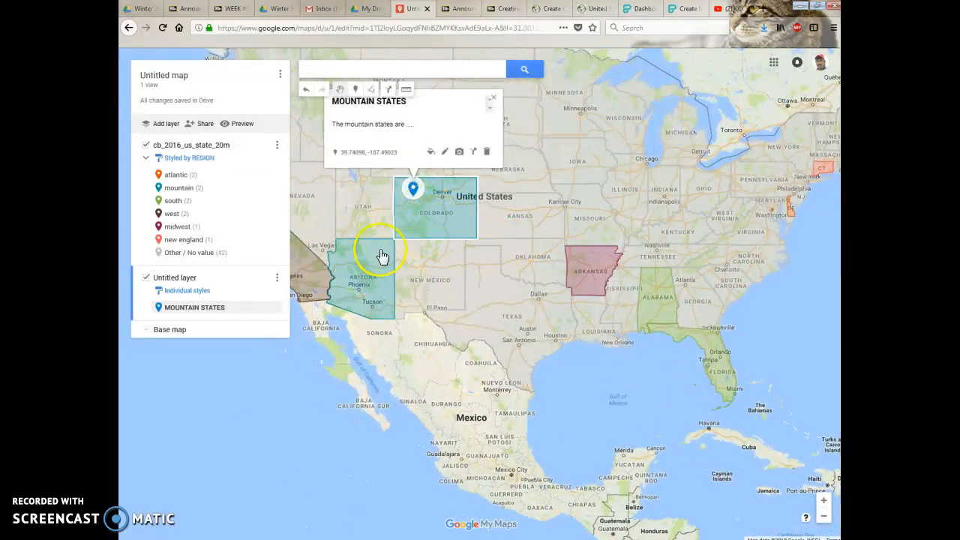